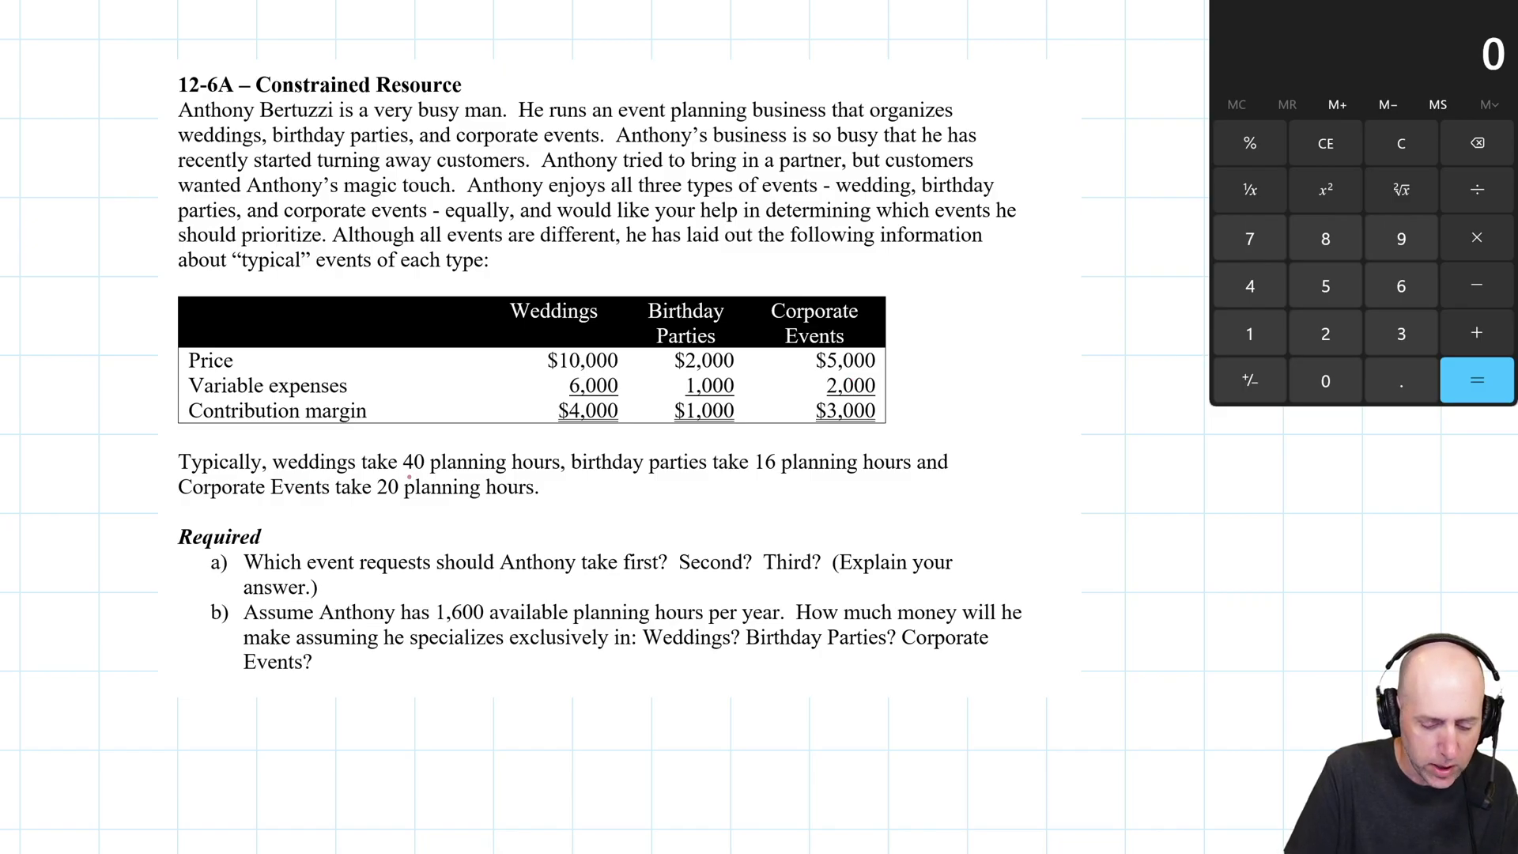
# Step: Underline the 40, 16 and 20 planning-hours figures for weddings, birthday parties and corporate events
pyautogui.moveTo(408, 475); pyautogui.dragTo(549, 472)
pyautogui.moveTo(763, 476); pyautogui.dragTo(902, 476)
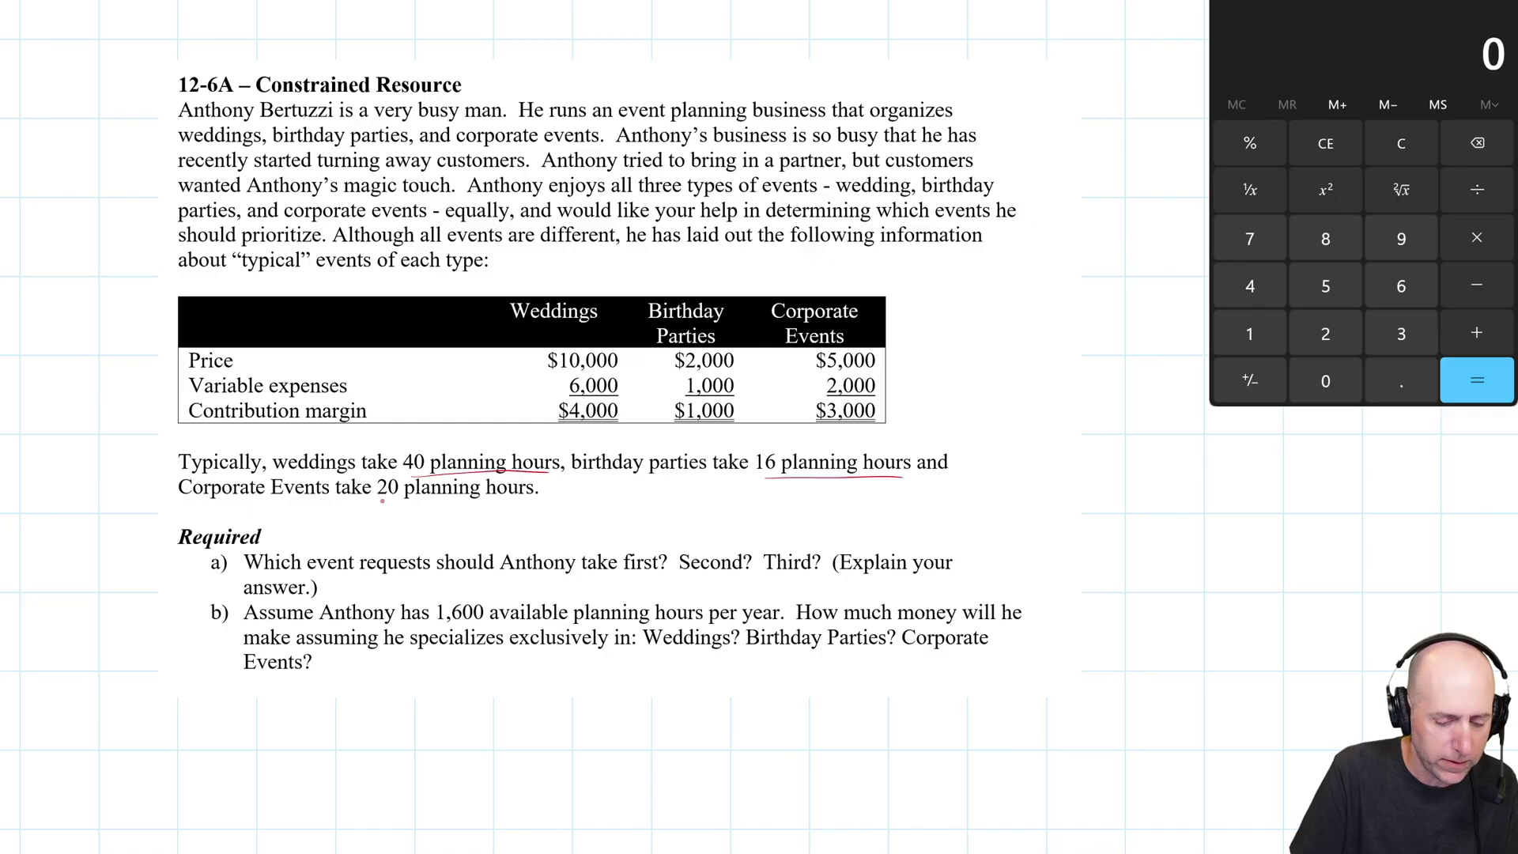
pyautogui.moveTo(380, 502); pyautogui.dragTo(558, 497)
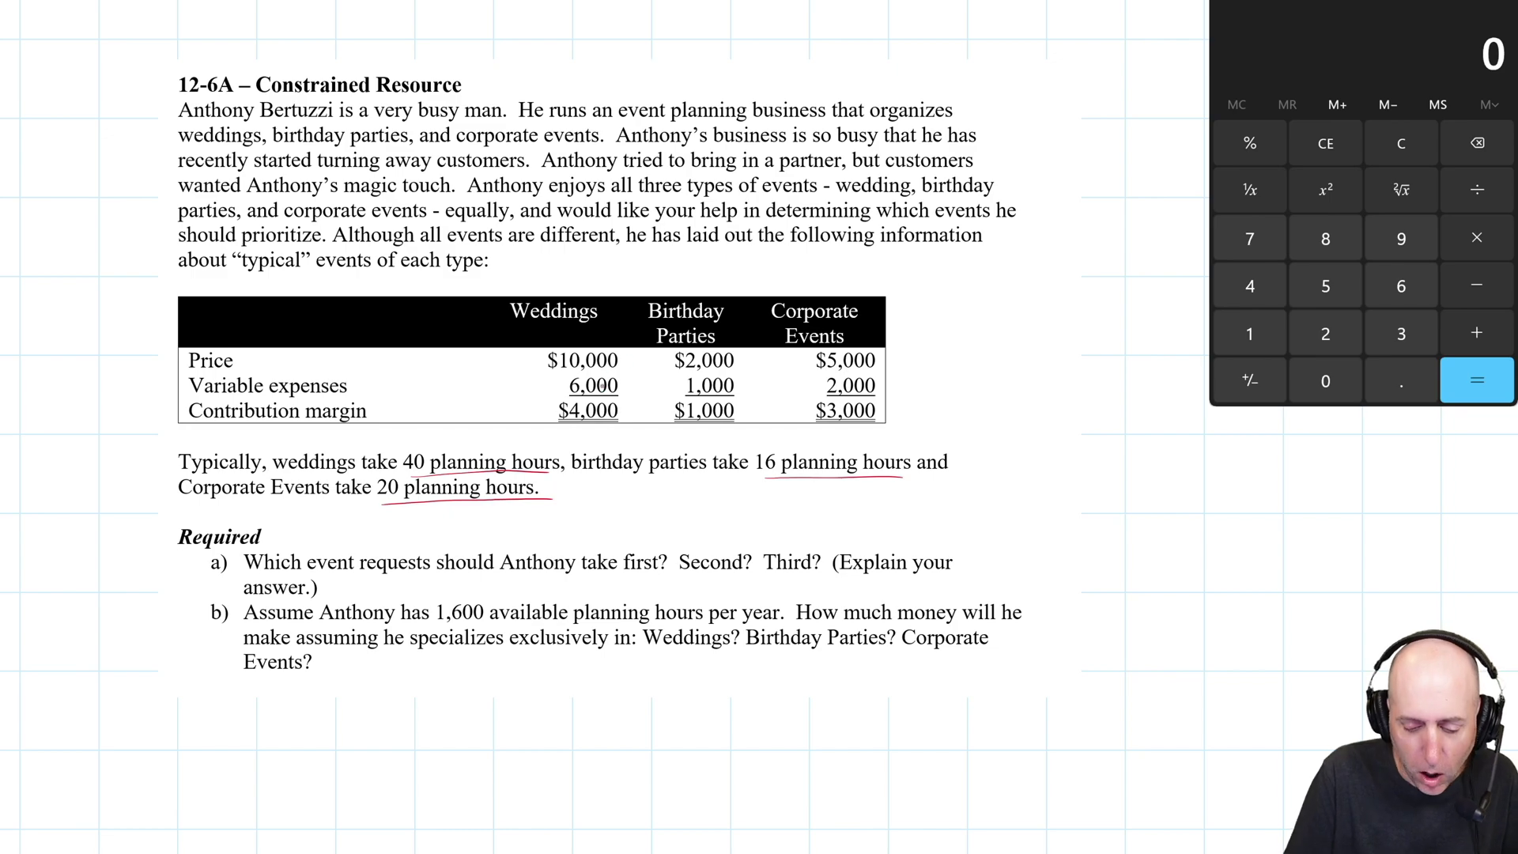
# Step: Draw temporary arrows at the $4,000, $3,000 and $1,000 contribution margins
pyautogui.moveTo(532, 414); pyautogui.dragTo(549, 413)
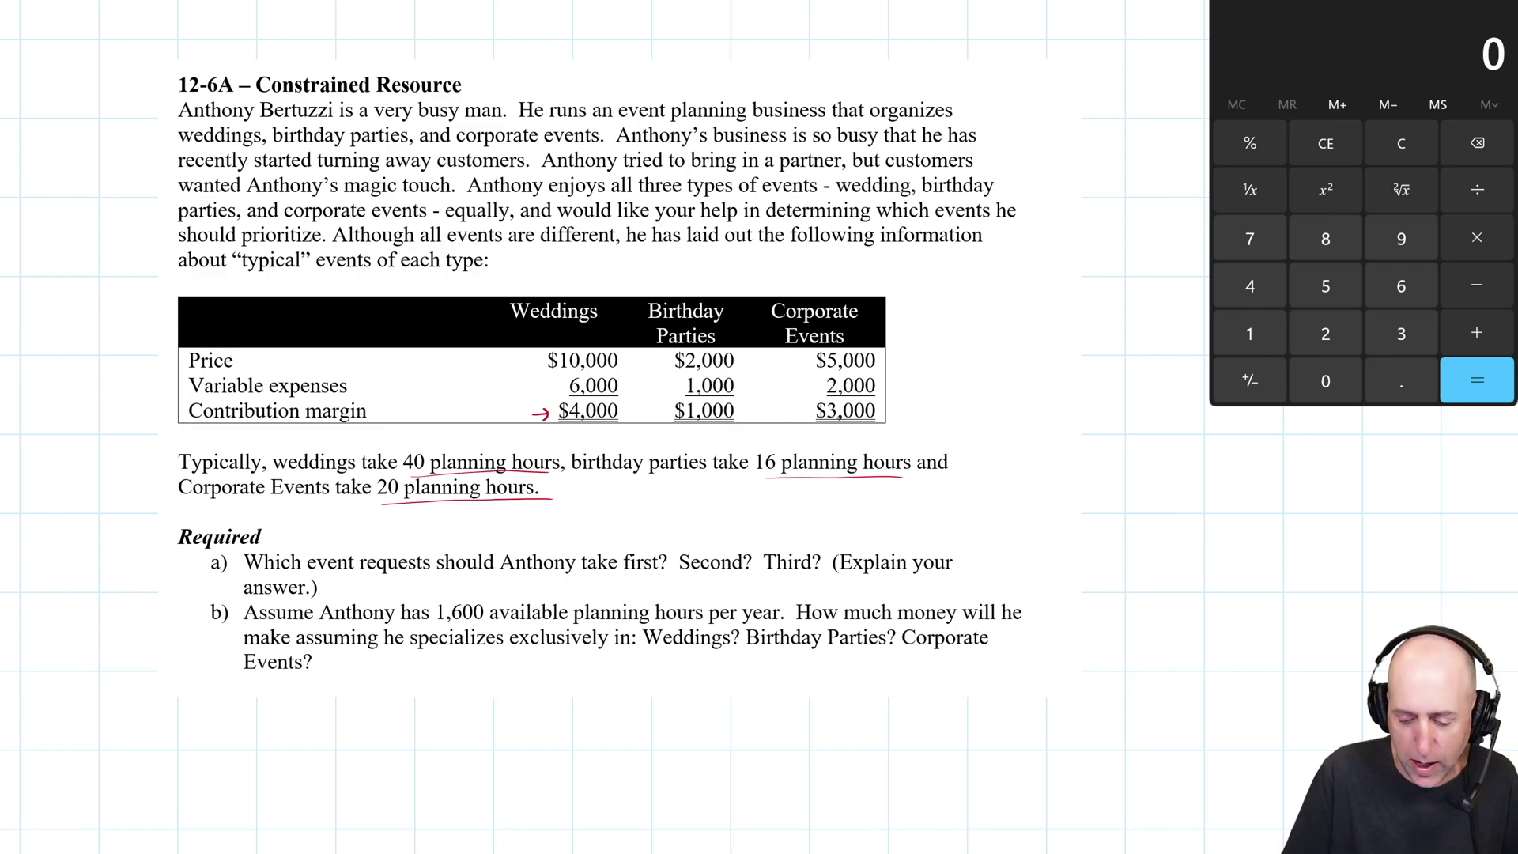
pyautogui.moveTo(787, 413); pyautogui.dragTo(804, 410)
pyautogui.moveTo(657, 412); pyautogui.dragTo(669, 407)
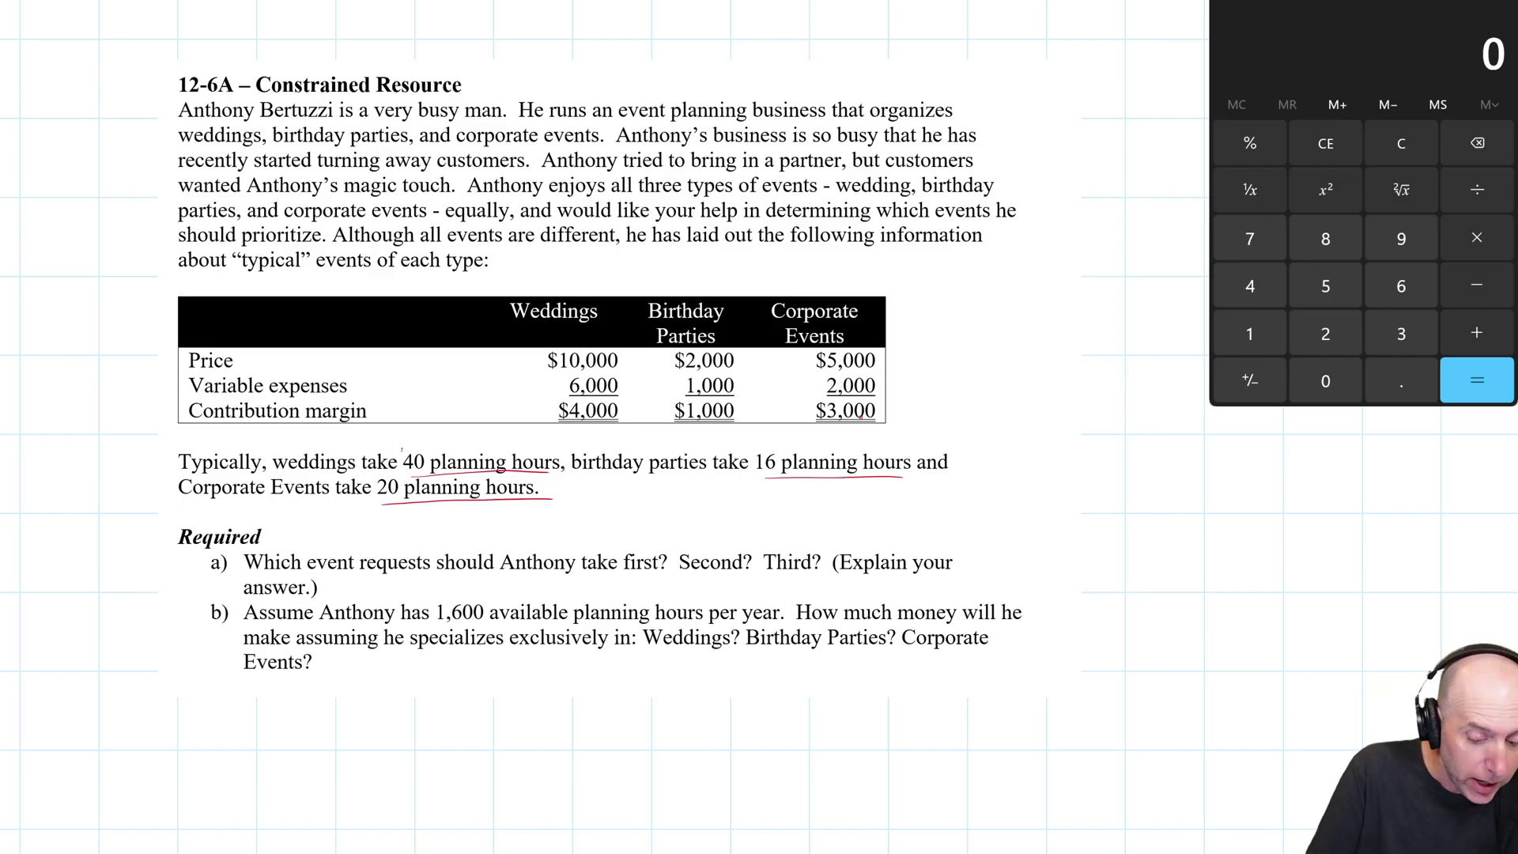
# Step: Write '÷ Planning hours' under Contribution margin and ÷ 40, ÷ 16, ÷ 20 Hours under each event
pyautogui.moveTo(262, 431); pyautogui.dragTo(276, 431)
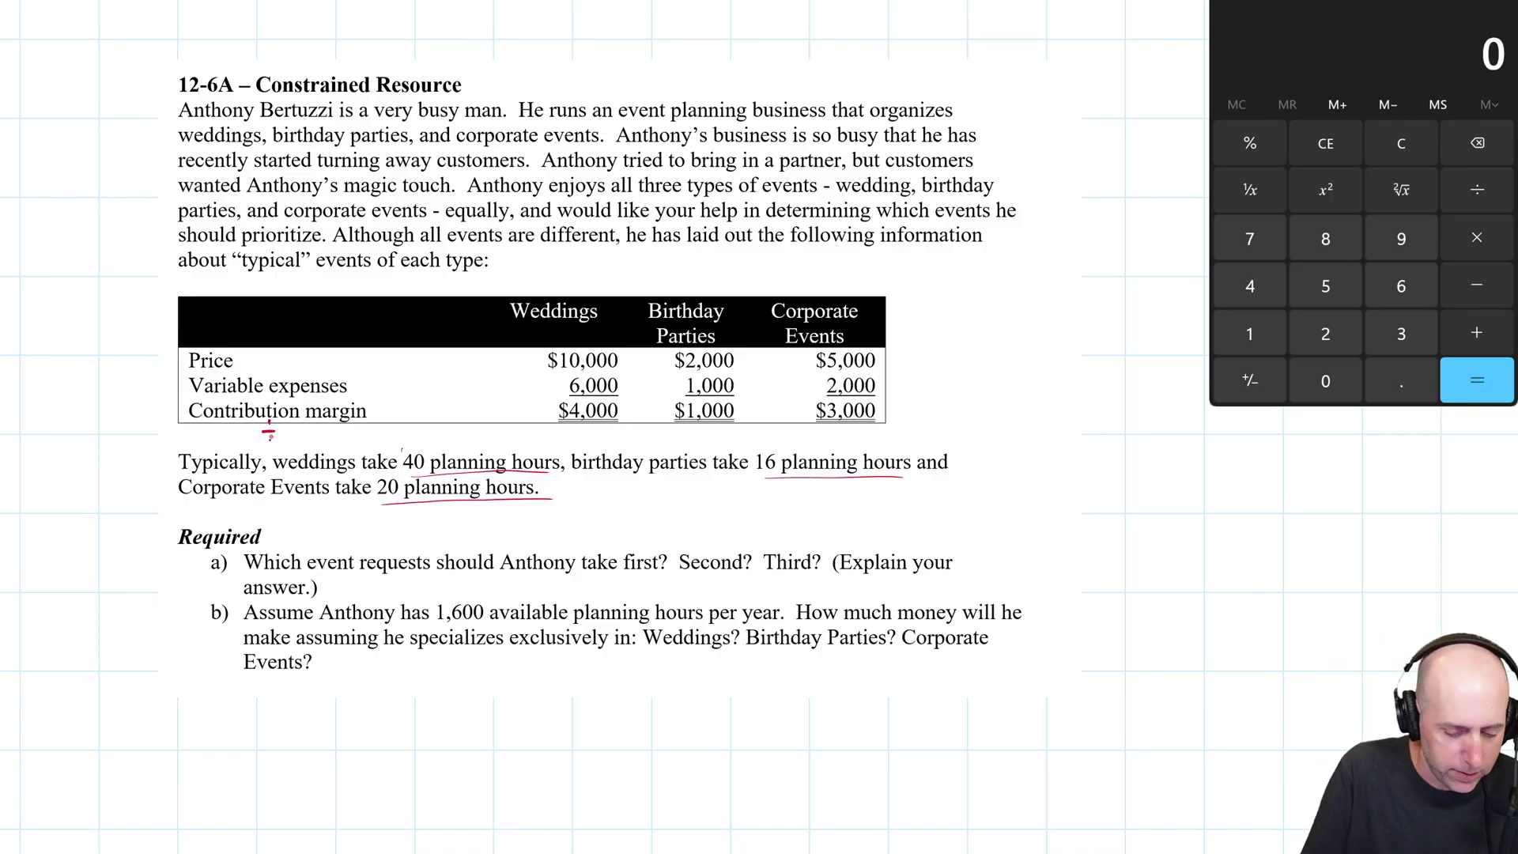
pyautogui.moveTo(287, 430); pyautogui.dragTo(410, 427)
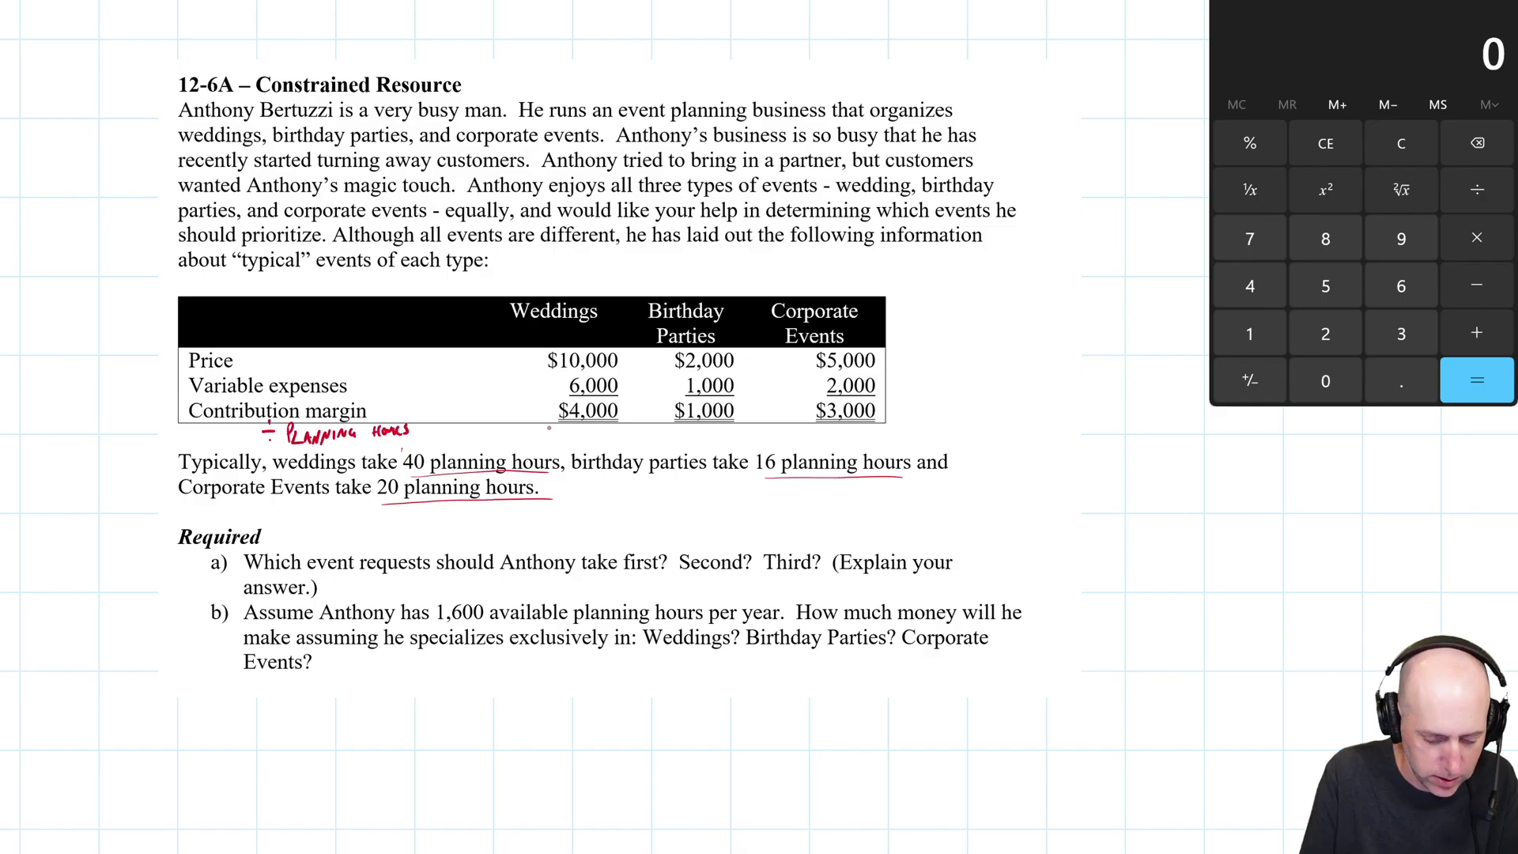
pyautogui.moveTo(588, 426); pyautogui.dragTo(622, 434)
pyautogui.moveTo(625, 431); pyautogui.dragTo(638, 436)
pyautogui.moveTo(641, 429); pyautogui.dragTo(723, 436)
pyautogui.moveTo(729, 424); pyautogui.dragTo(753, 430)
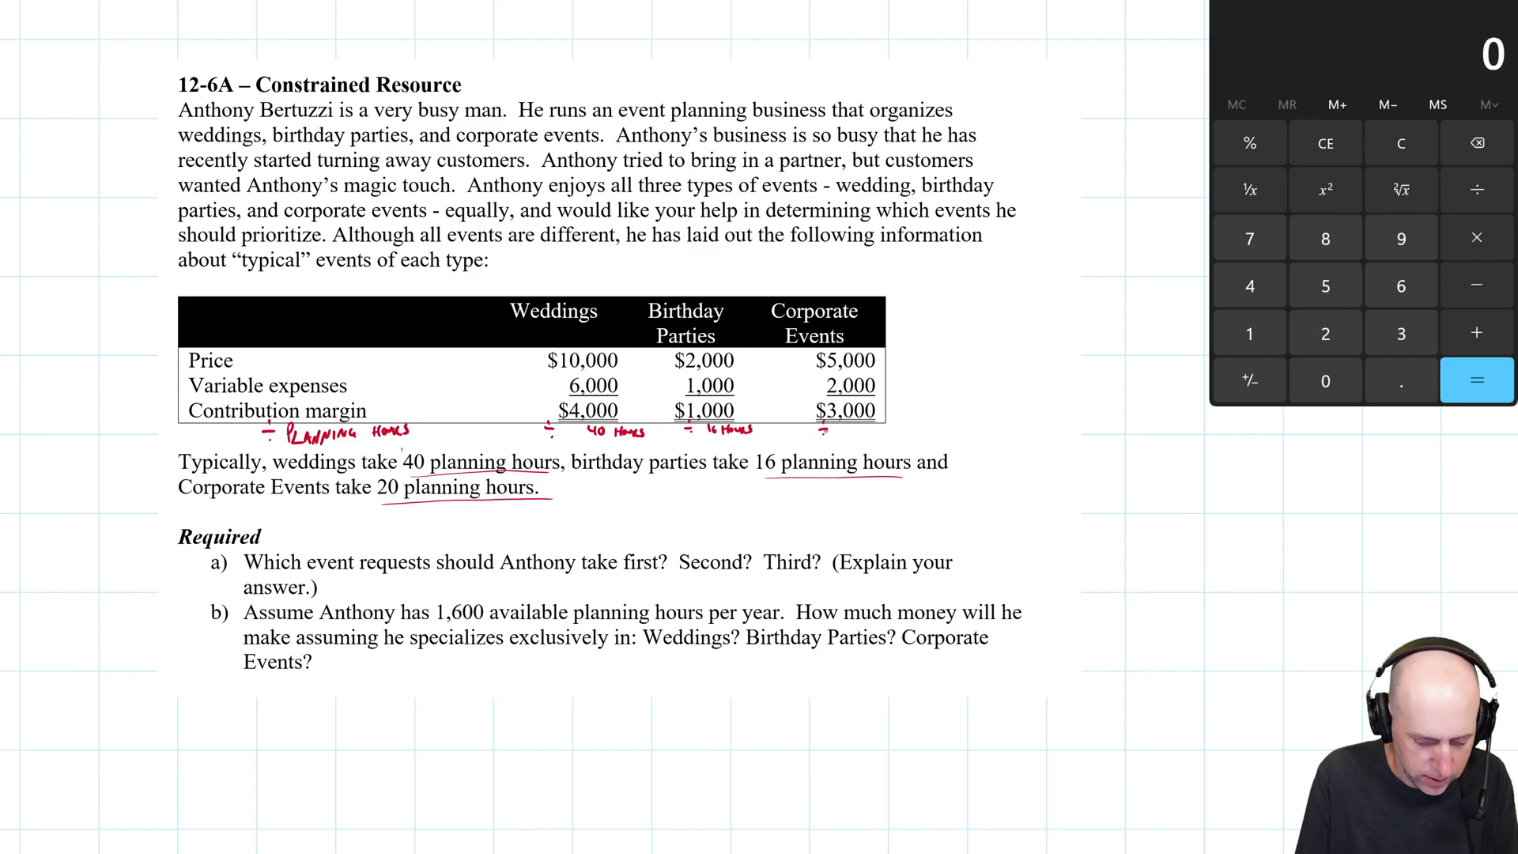
pyautogui.moveTo(845, 427); pyautogui.dragTo(890, 426)
pyautogui.moveTo(897, 425); pyautogui.dragTo(891, 435)
pyautogui.moveTo(553, 438); pyautogui.dragTo(898, 437)
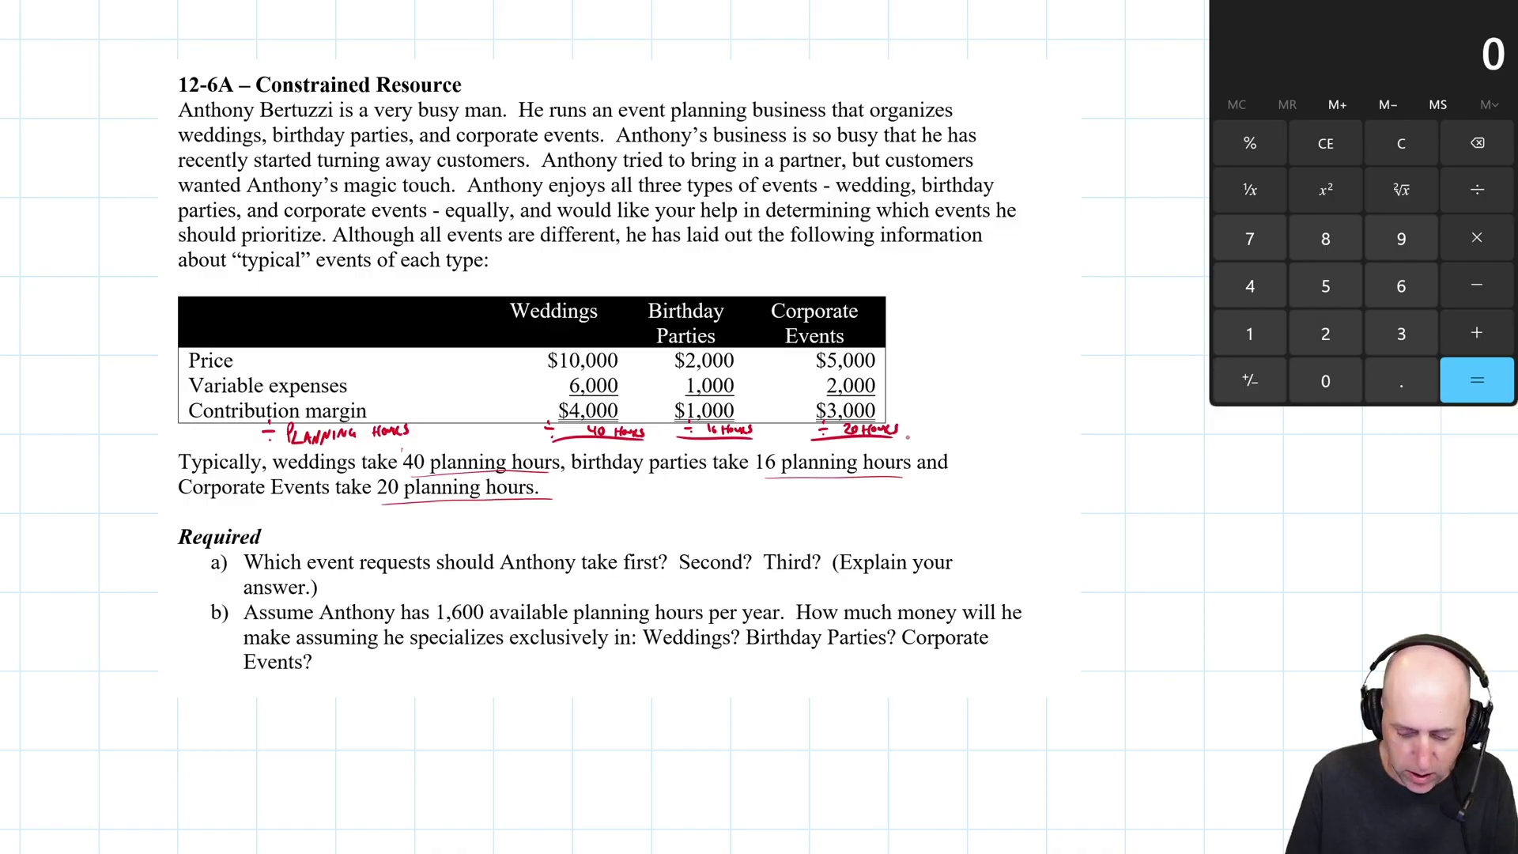
# Step: Compute 4000/40, 1000/16 and 3000/20, writing $100, $62.50 and $150 per hour under each event
pyautogui.write('4000/40')
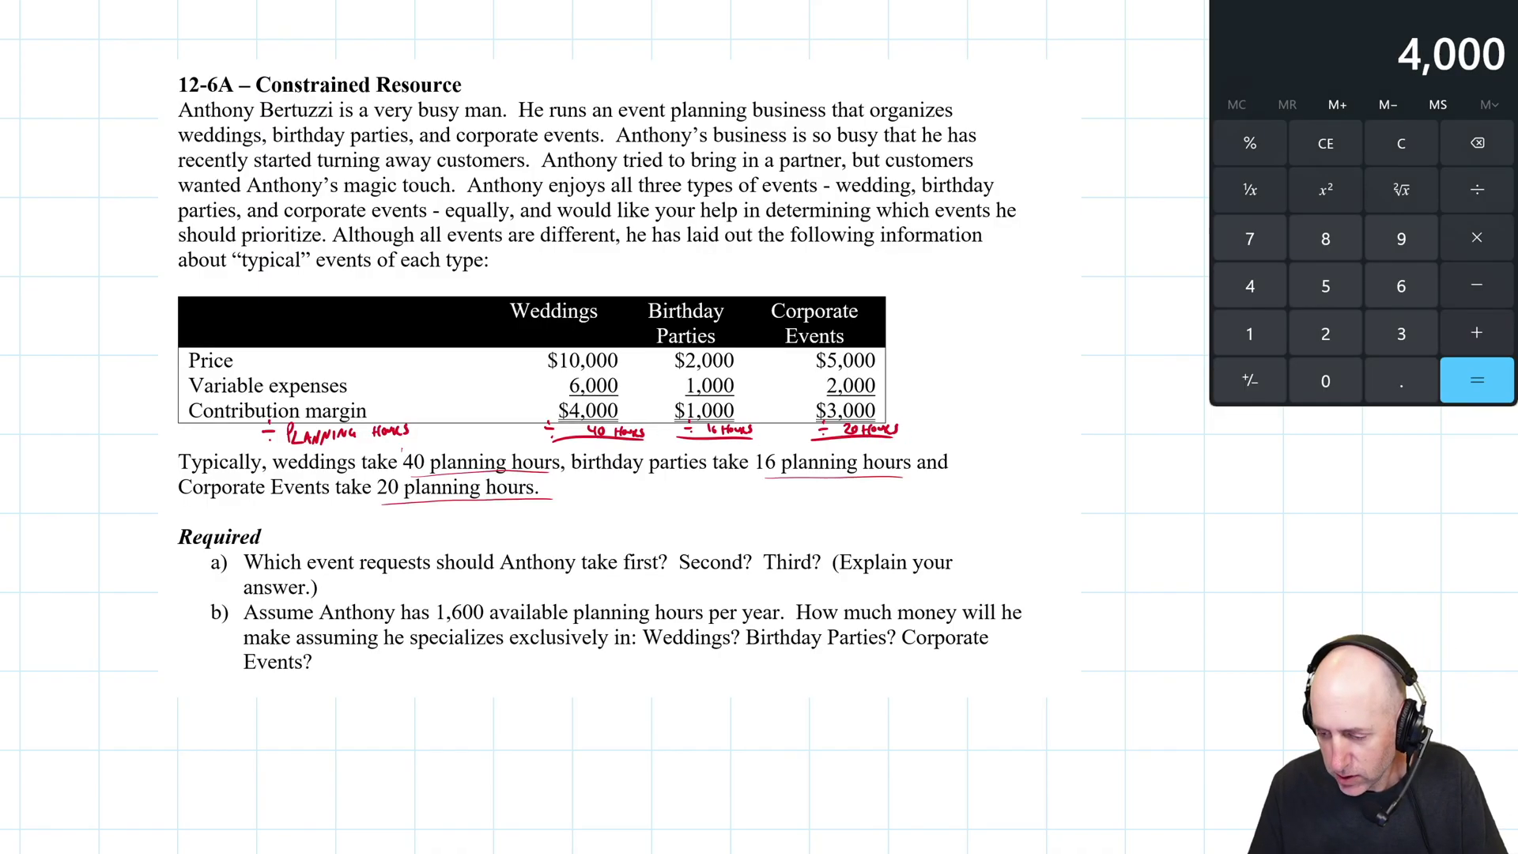
pyautogui.press('Return')
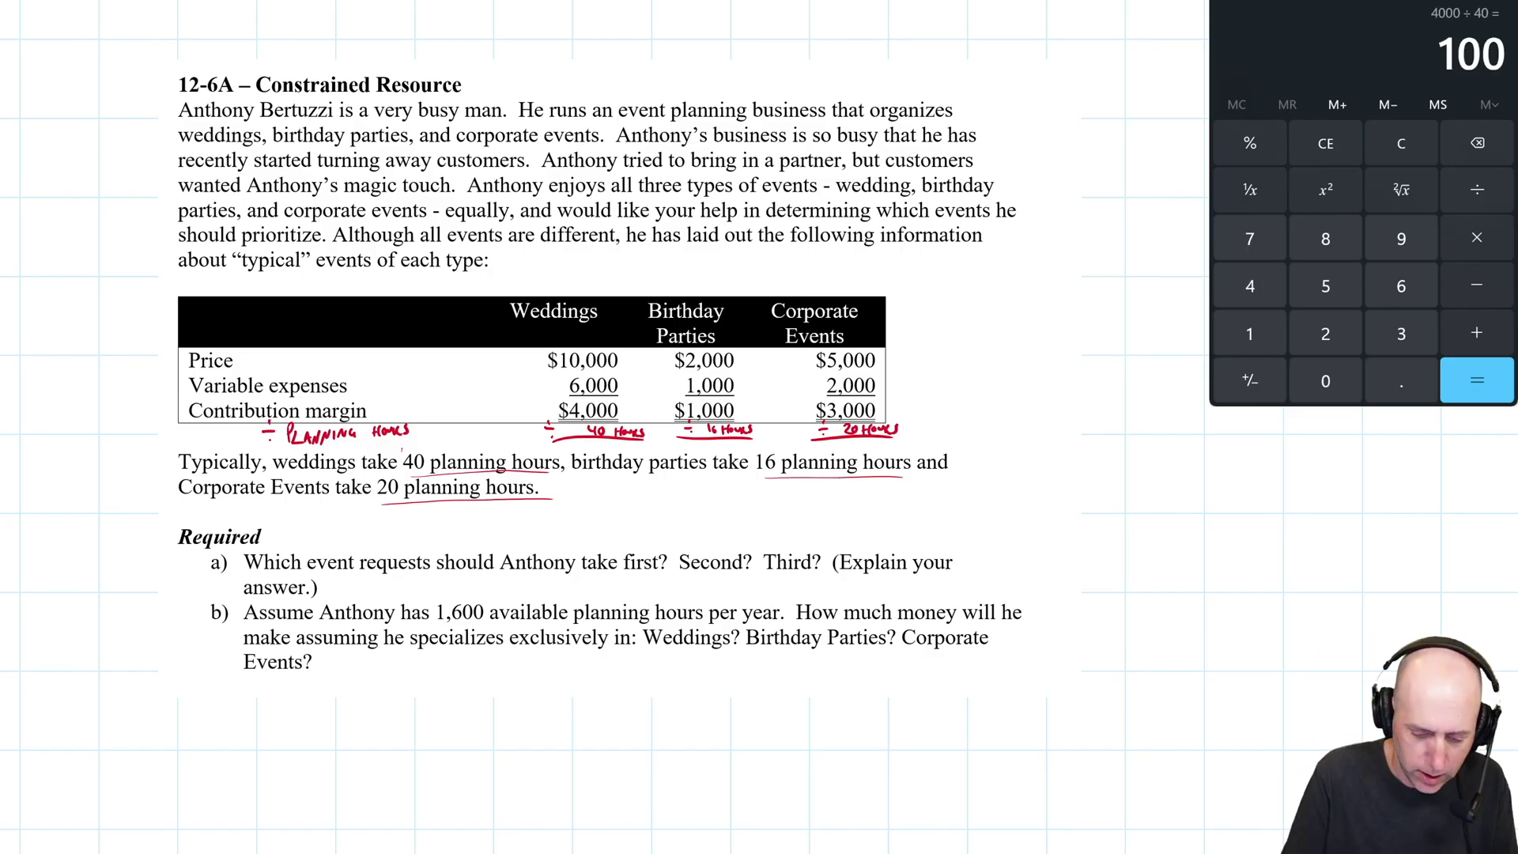
pyautogui.moveTo(582, 443)
pyautogui.mouseDown()
pyautogui.moveTo(596, 446)
pyautogui.moveTo(573, 452)
pyautogui.moveTo(632, 454)
pyautogui.mouseUp()
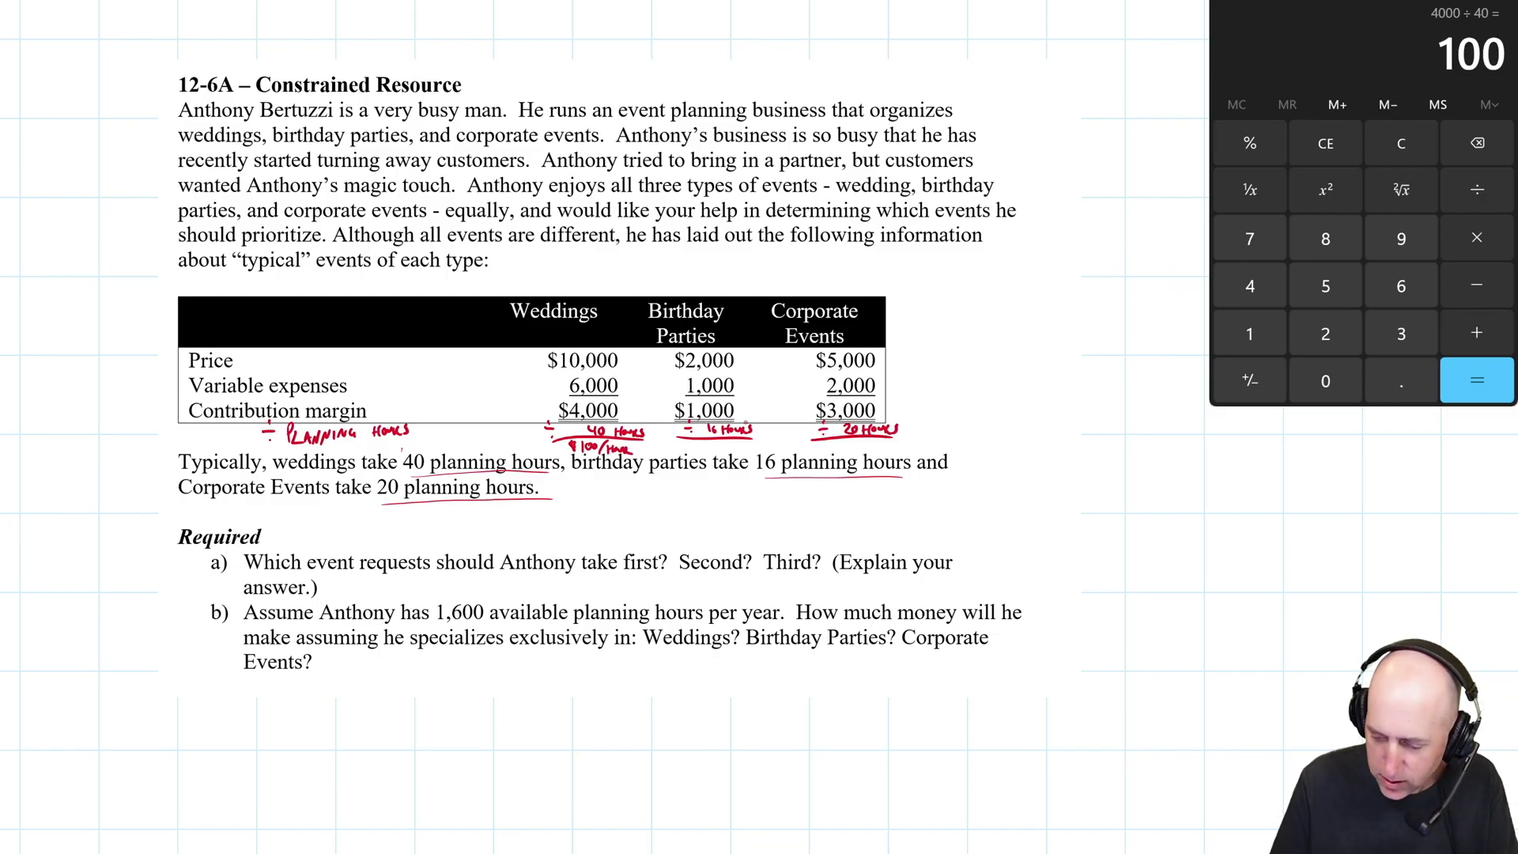
pyautogui.write('1000')
pyautogui.write('/16')
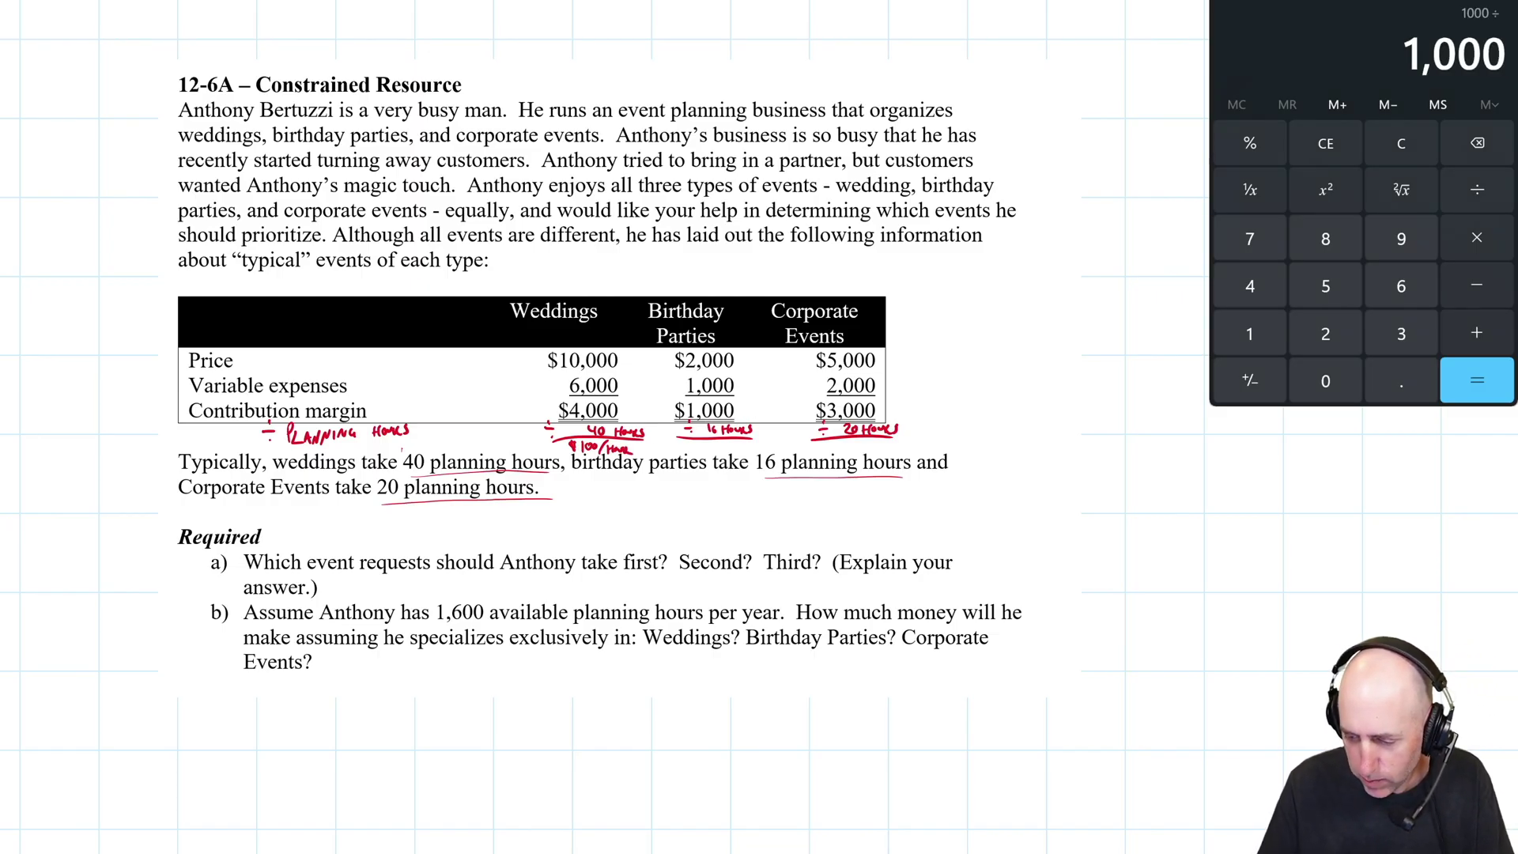
pyautogui.press('Return')
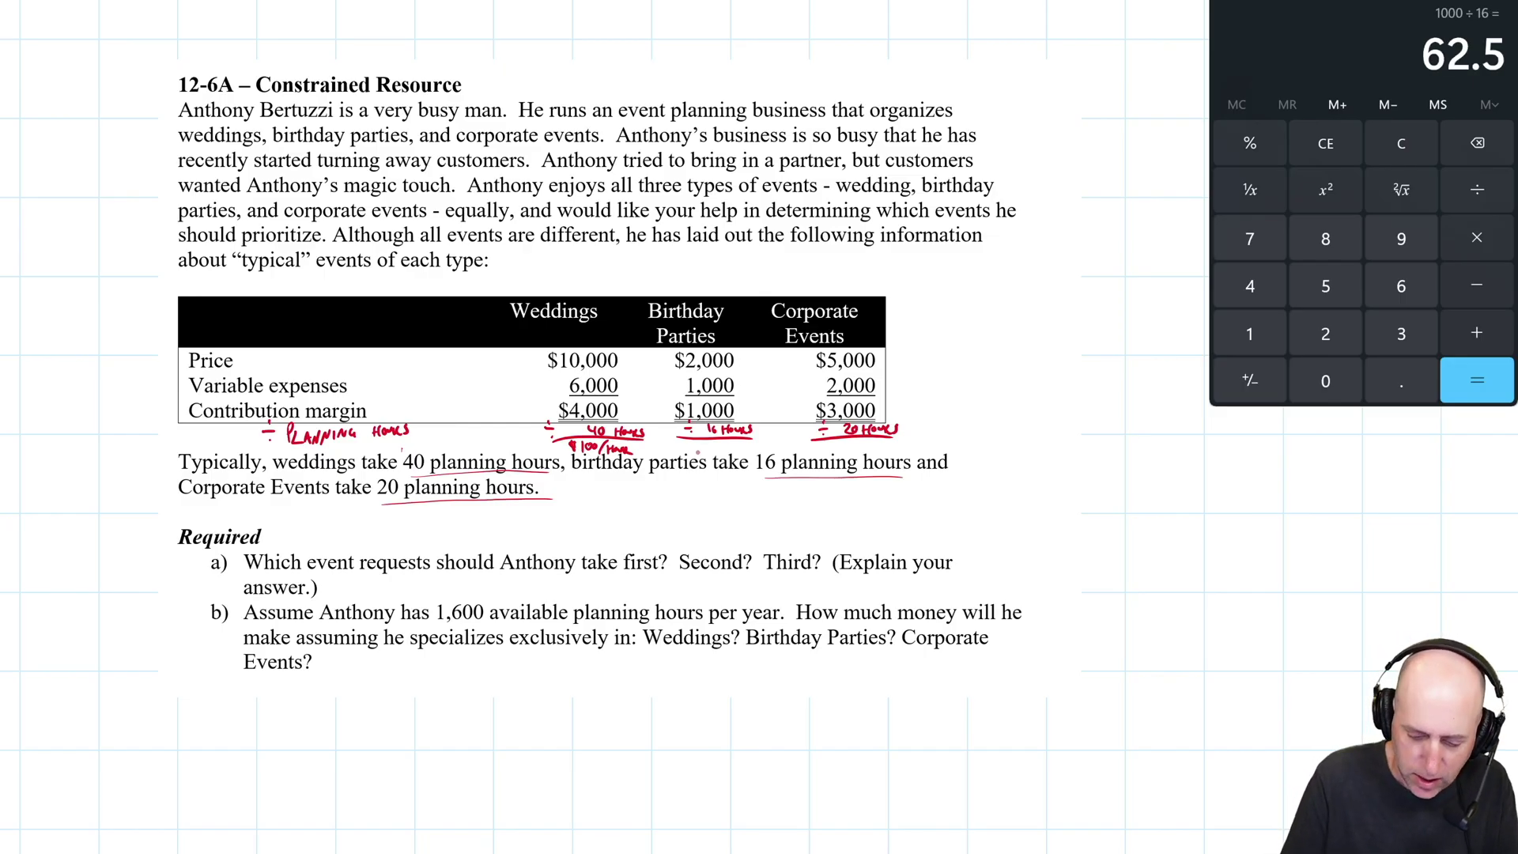
pyautogui.moveTo(697, 447); pyautogui.dragTo(765, 449)
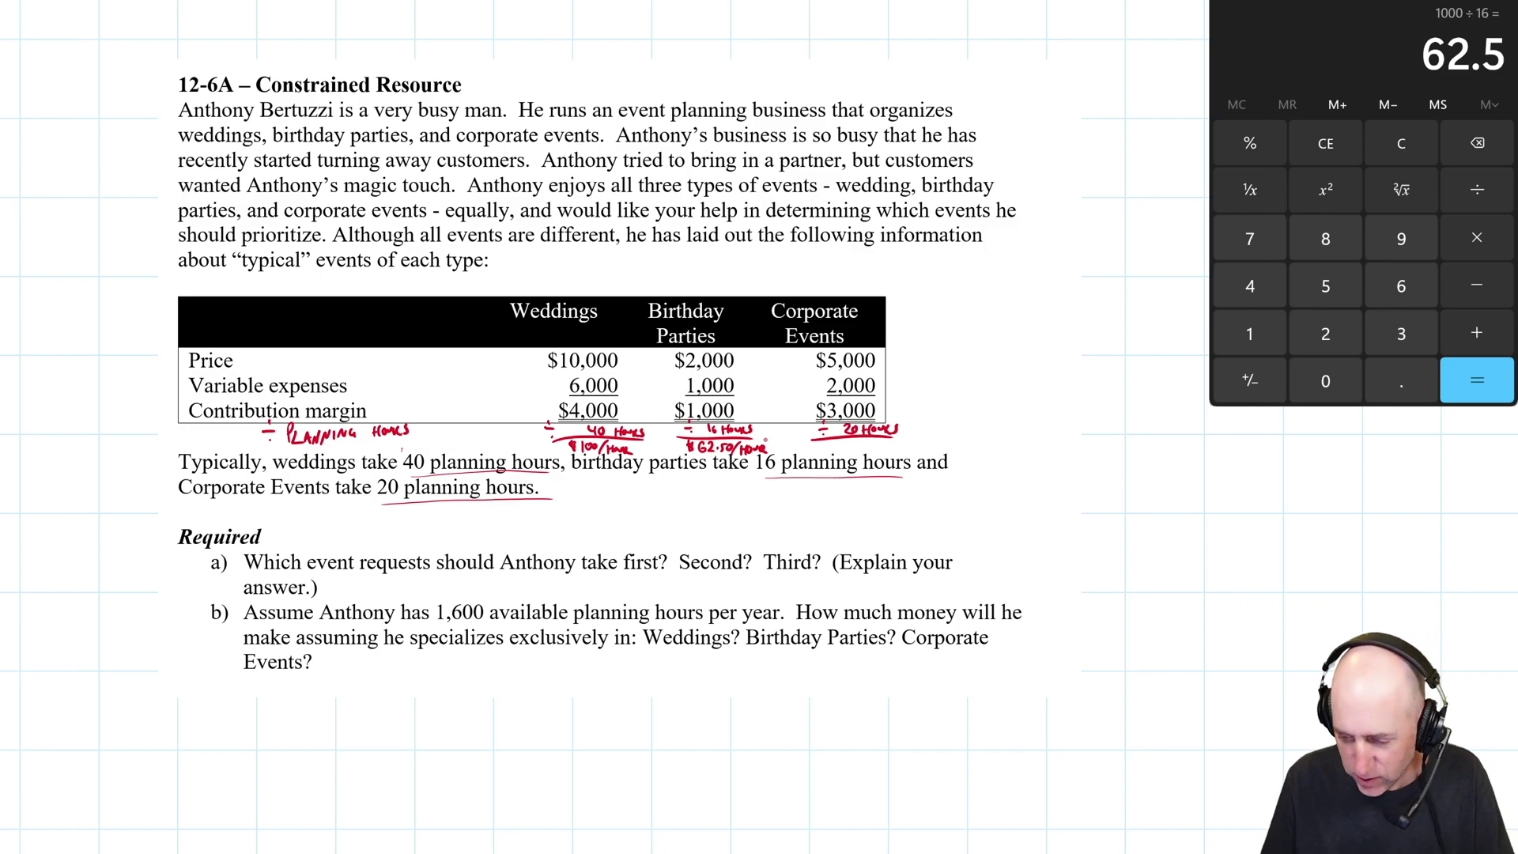
pyautogui.write('3000')
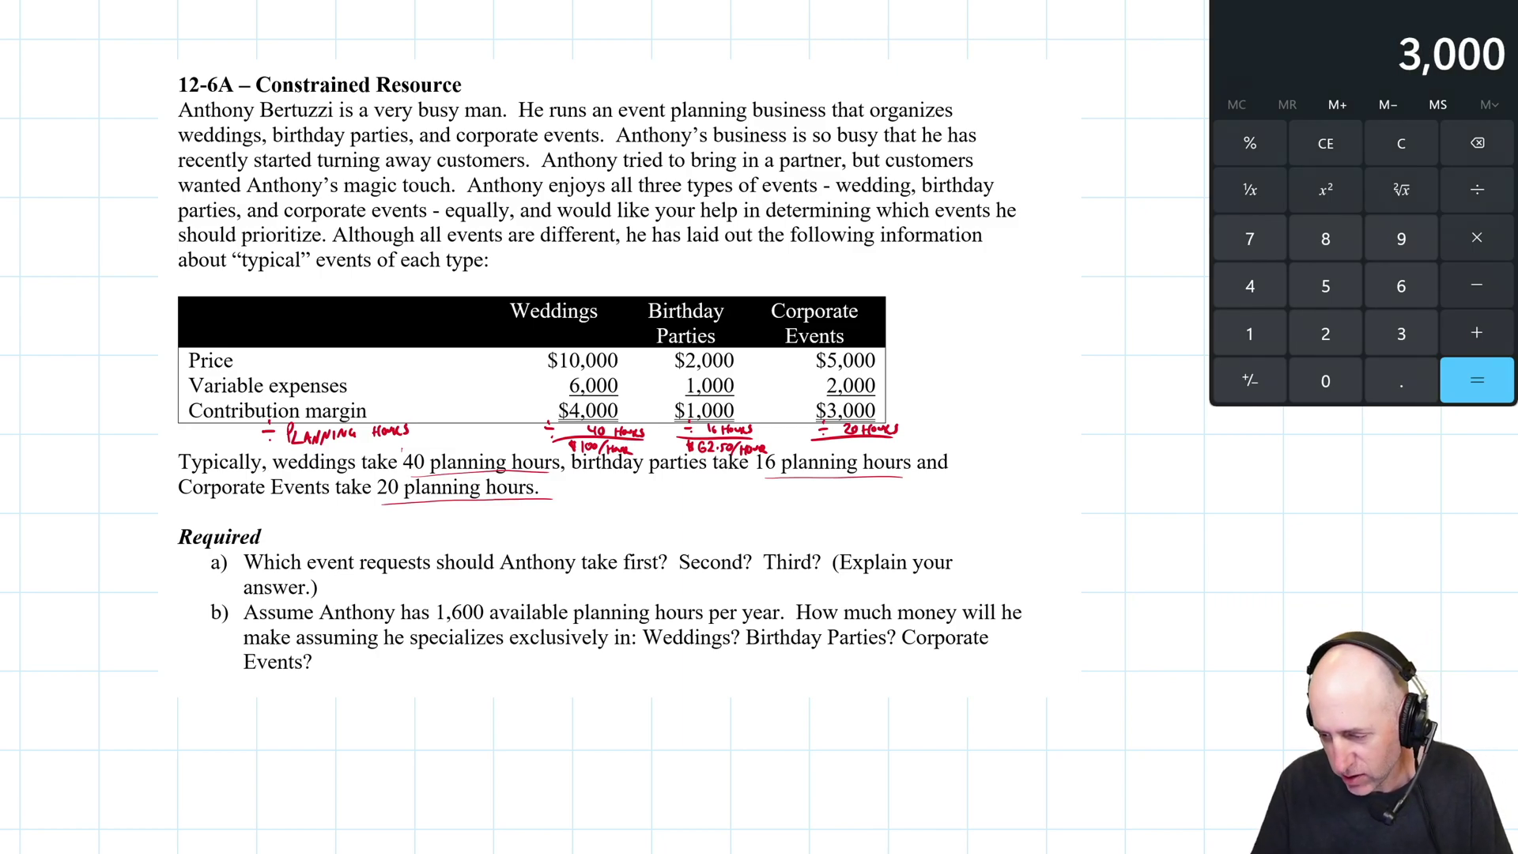
pyautogui.write('/20')
pyautogui.press('Return')
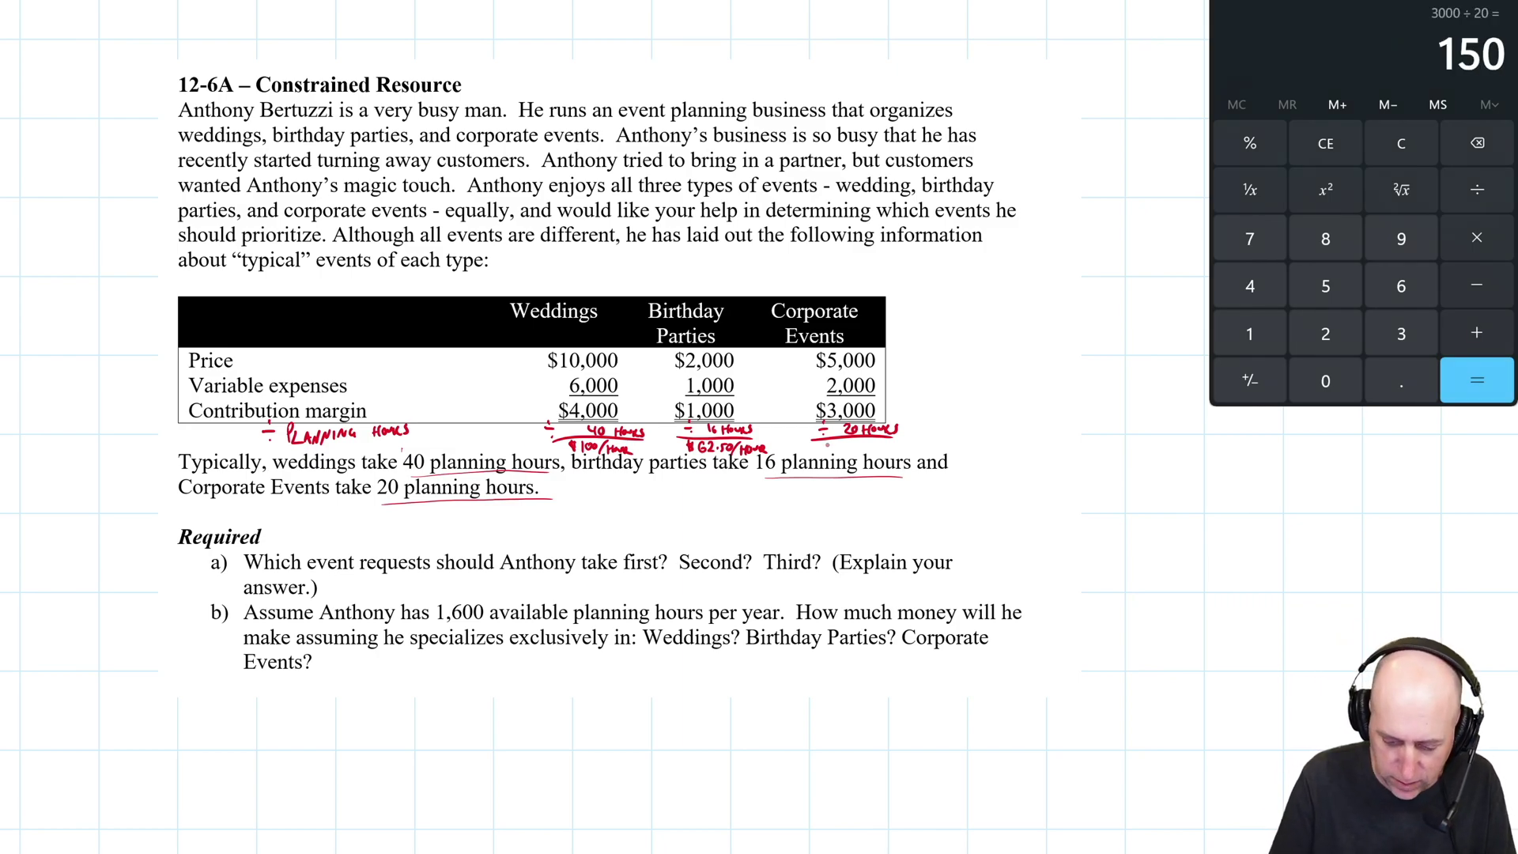
pyautogui.moveTo(828, 443)
pyautogui.mouseDown()
pyautogui.moveTo(862, 453)
pyautogui.moveTo(903, 439)
pyautogui.mouseUp()
pyautogui.moveTo(905, 449); pyautogui.dragTo(912, 441)
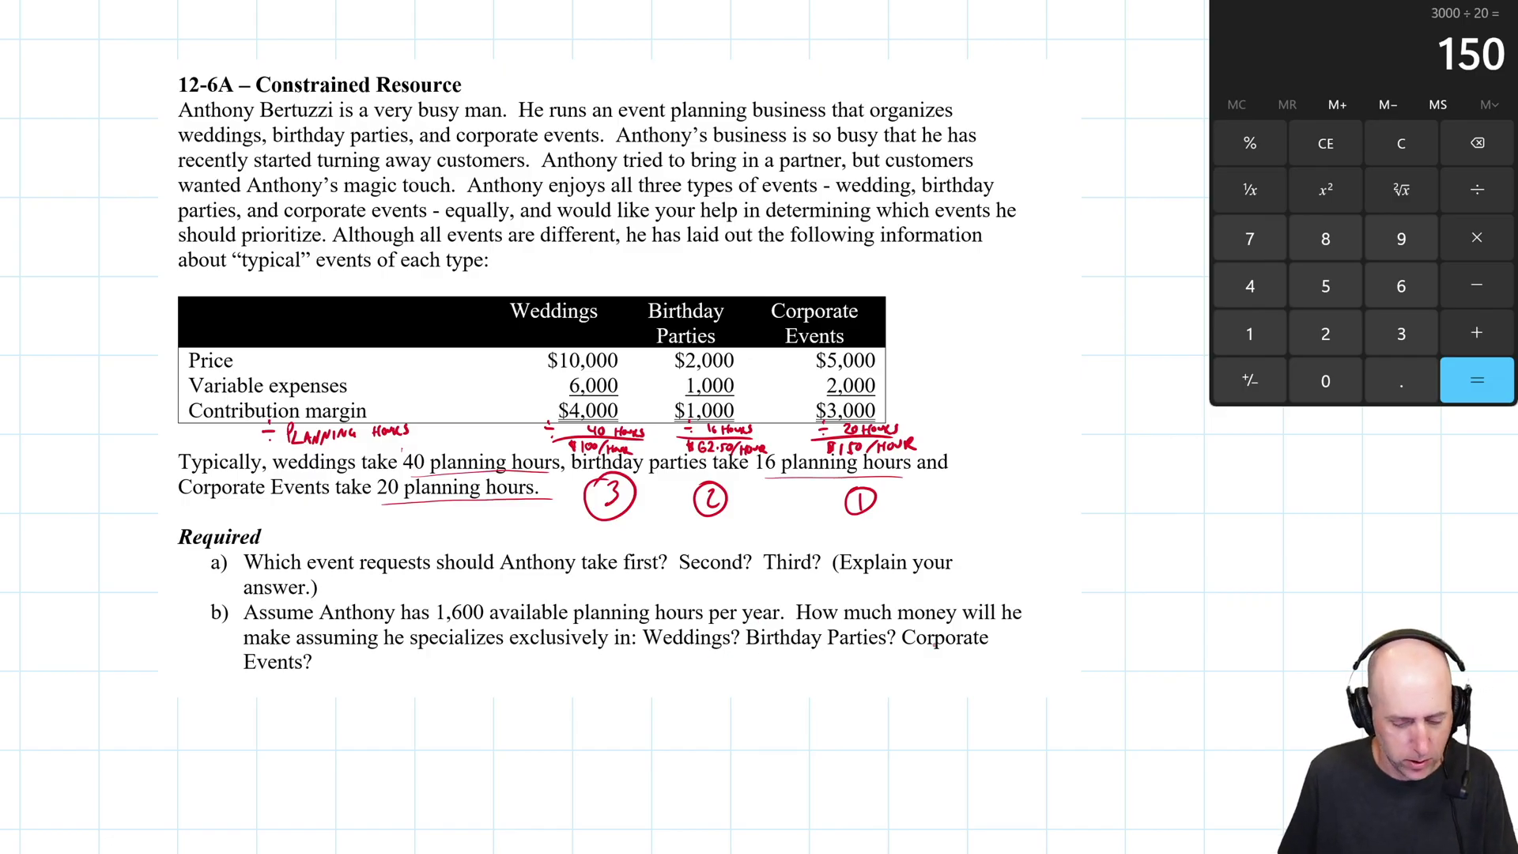
# Step: Calculate 1600/40 = 40 weddings and start the red CAPACITY label below part b
pyautogui.scroll(-3, 608, 426)
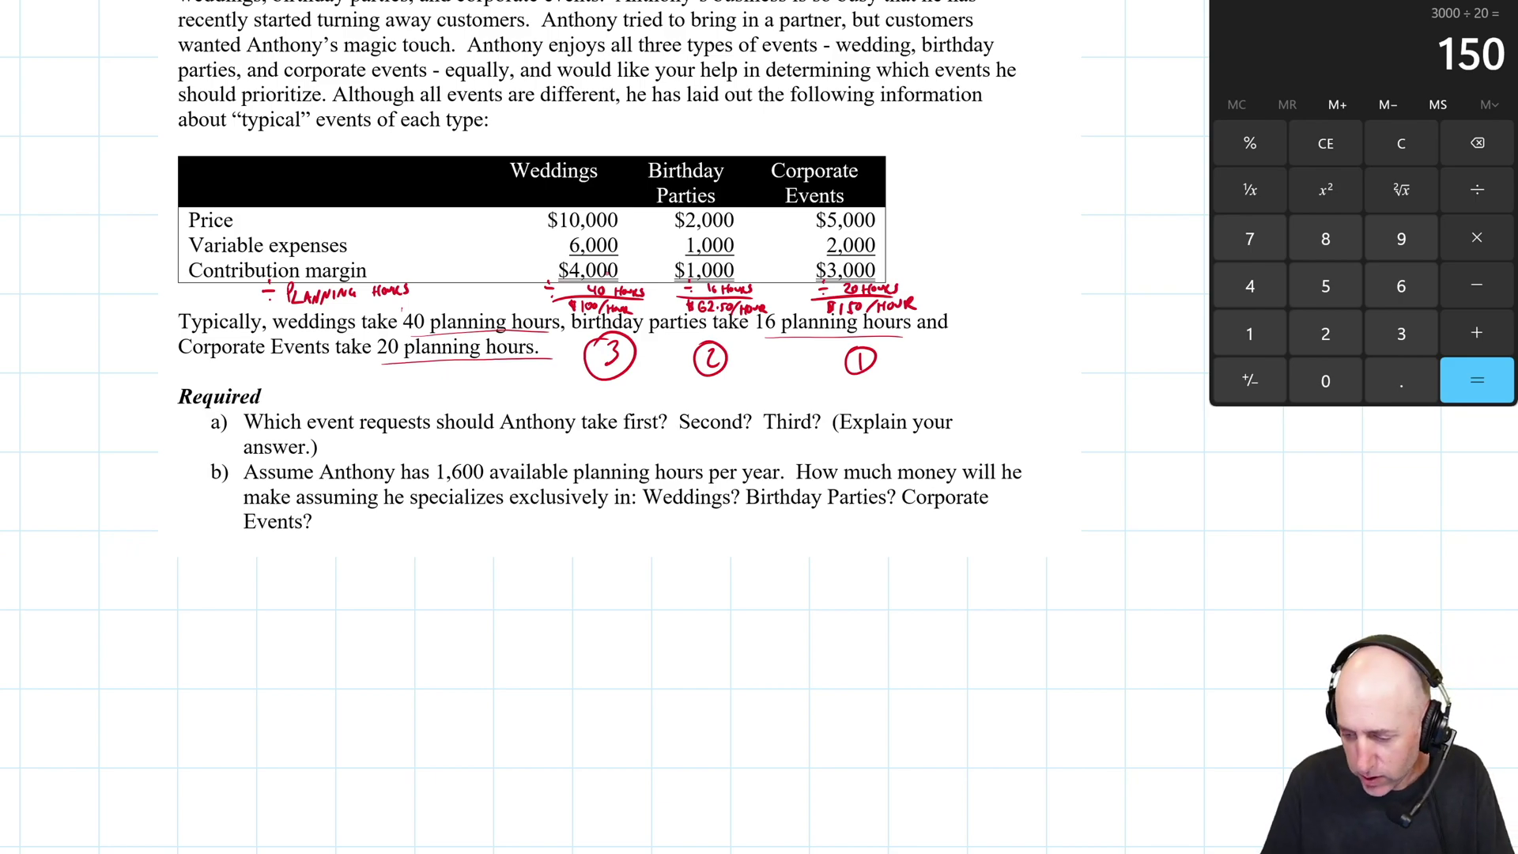
pyautogui.write('1600')
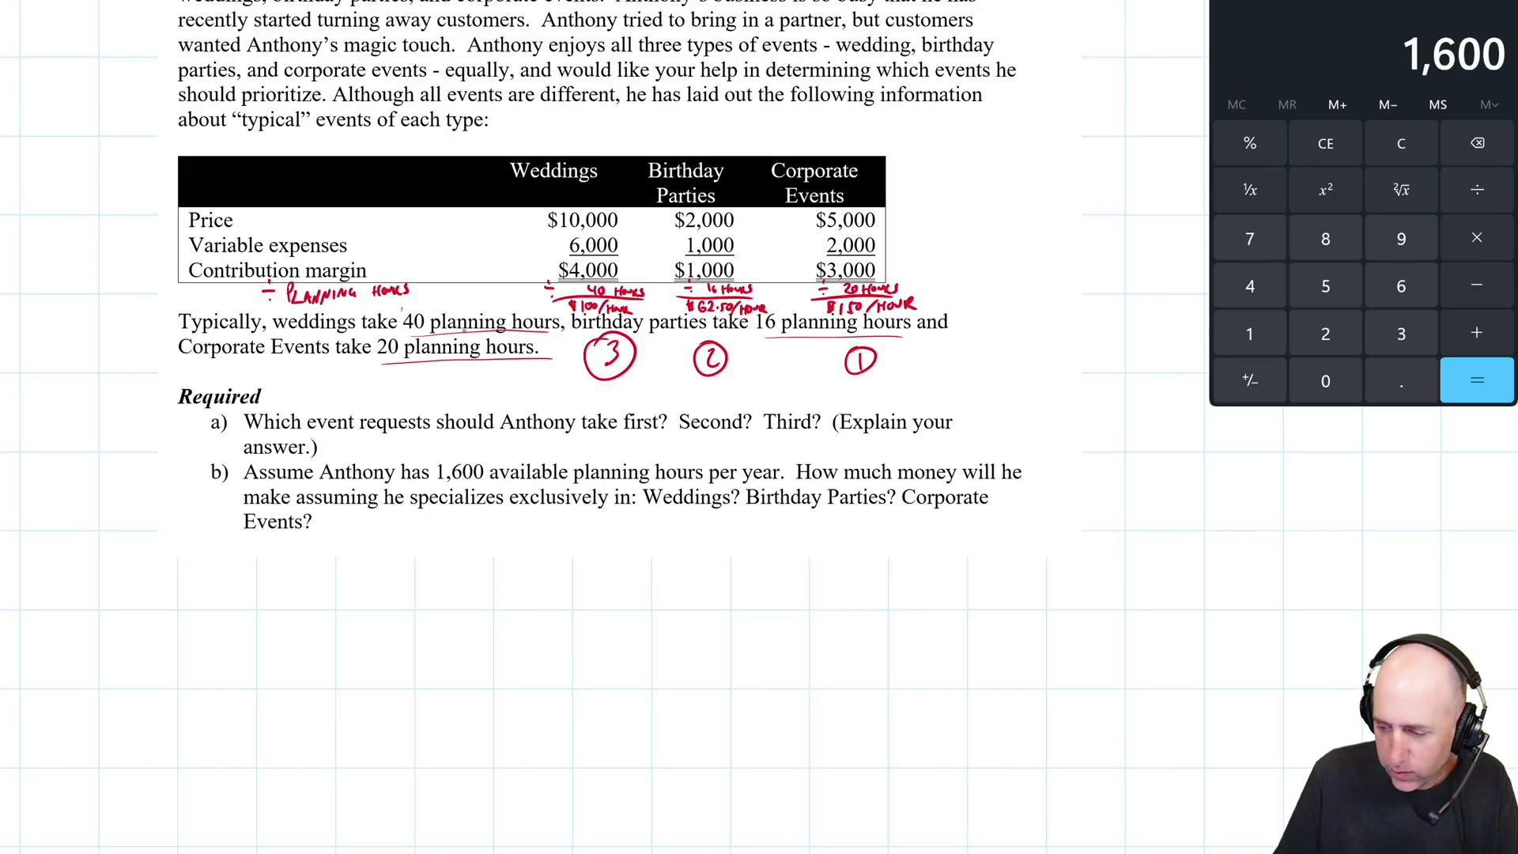
pyautogui.write('/40')
pyautogui.press('Return')
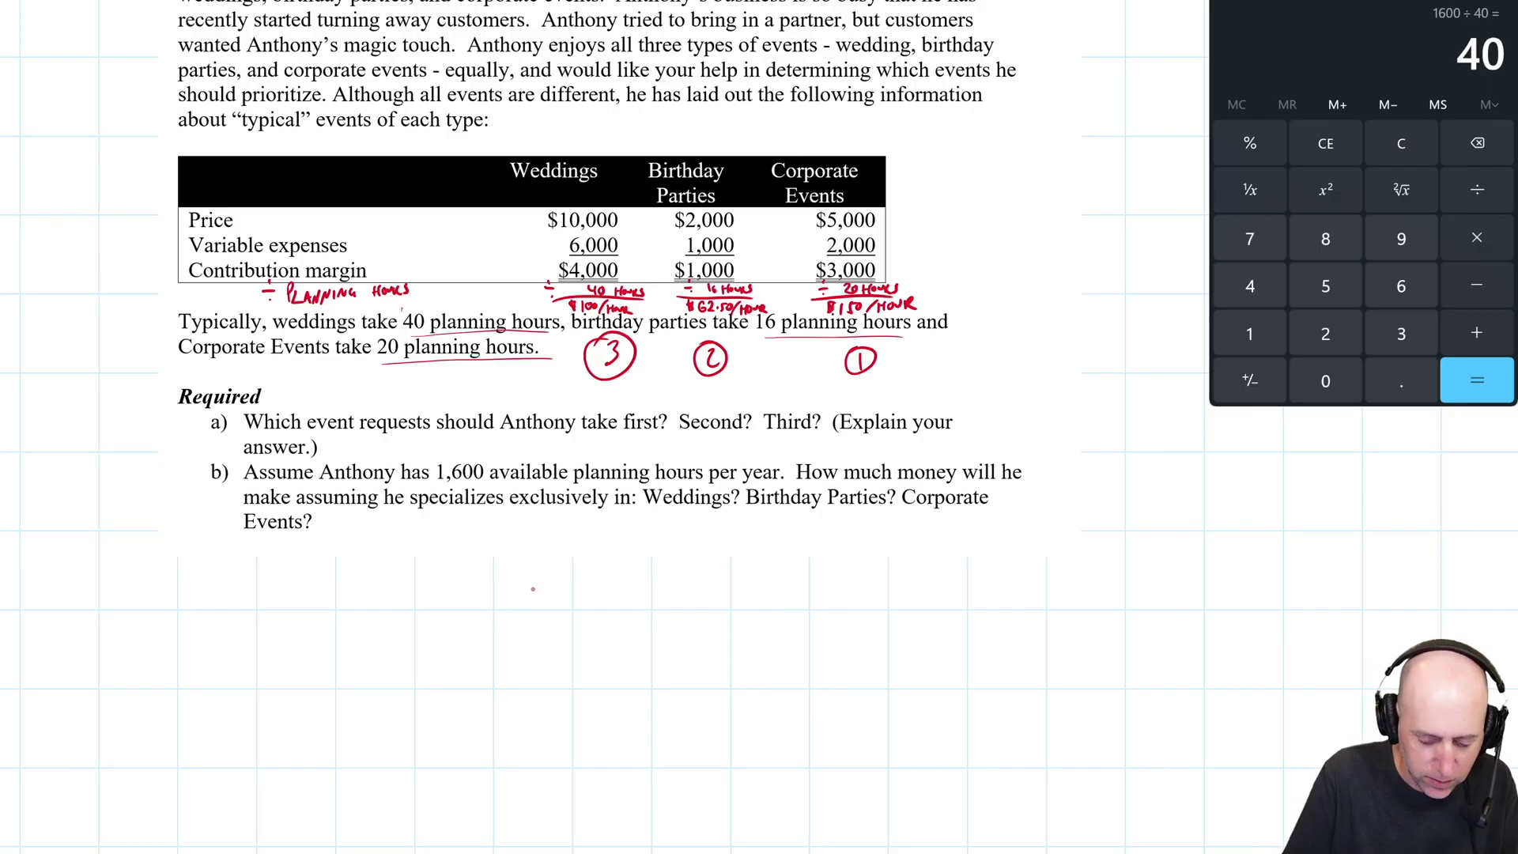
pyautogui.moveTo(399, 581); pyautogui.dragTo(394, 609)
pyautogui.moveTo(407, 608)
pyautogui.mouseDown()
pyautogui.moveTo(415, 593)
pyautogui.moveTo(476, 599)
pyautogui.moveTo(482, 621)
pyautogui.mouseUp()
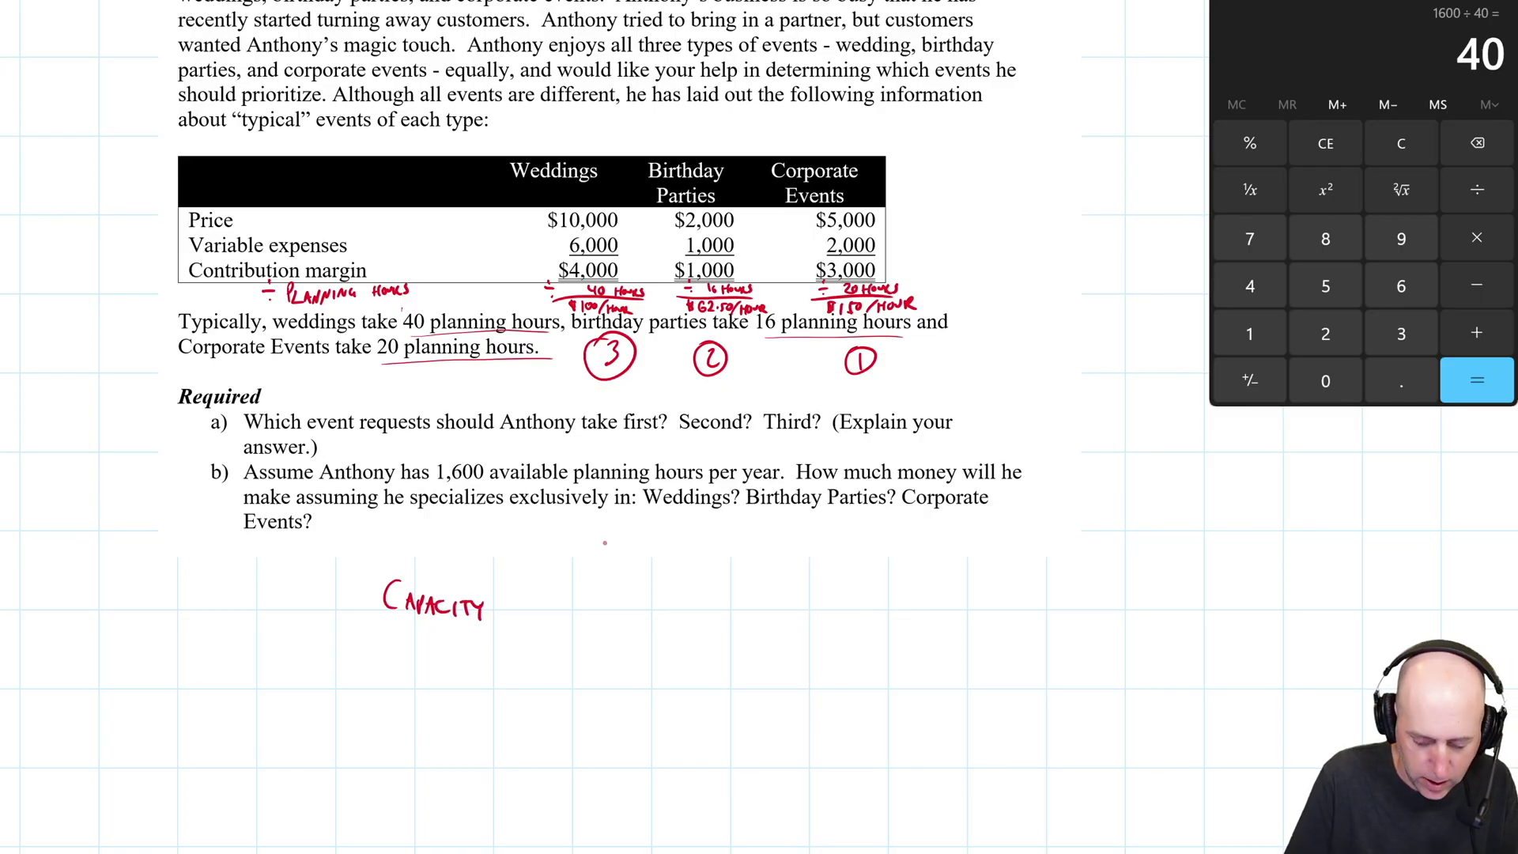
# Step: Write WED, BDAY and CORP column headers above the capacity row
pyautogui.moveTo(599, 540); pyautogui.dragTo(626, 554)
pyautogui.moveTo(626, 540)
pyautogui.mouseDown()
pyautogui.moveTo(631, 555)
pyautogui.moveTo(715, 553)
pyautogui.moveTo(686, 551)
pyautogui.moveTo(714, 538)
pyautogui.moveTo(720, 552)
pyautogui.mouseUp()
pyautogui.moveTo(720, 540); pyautogui.dragTo(729, 556)
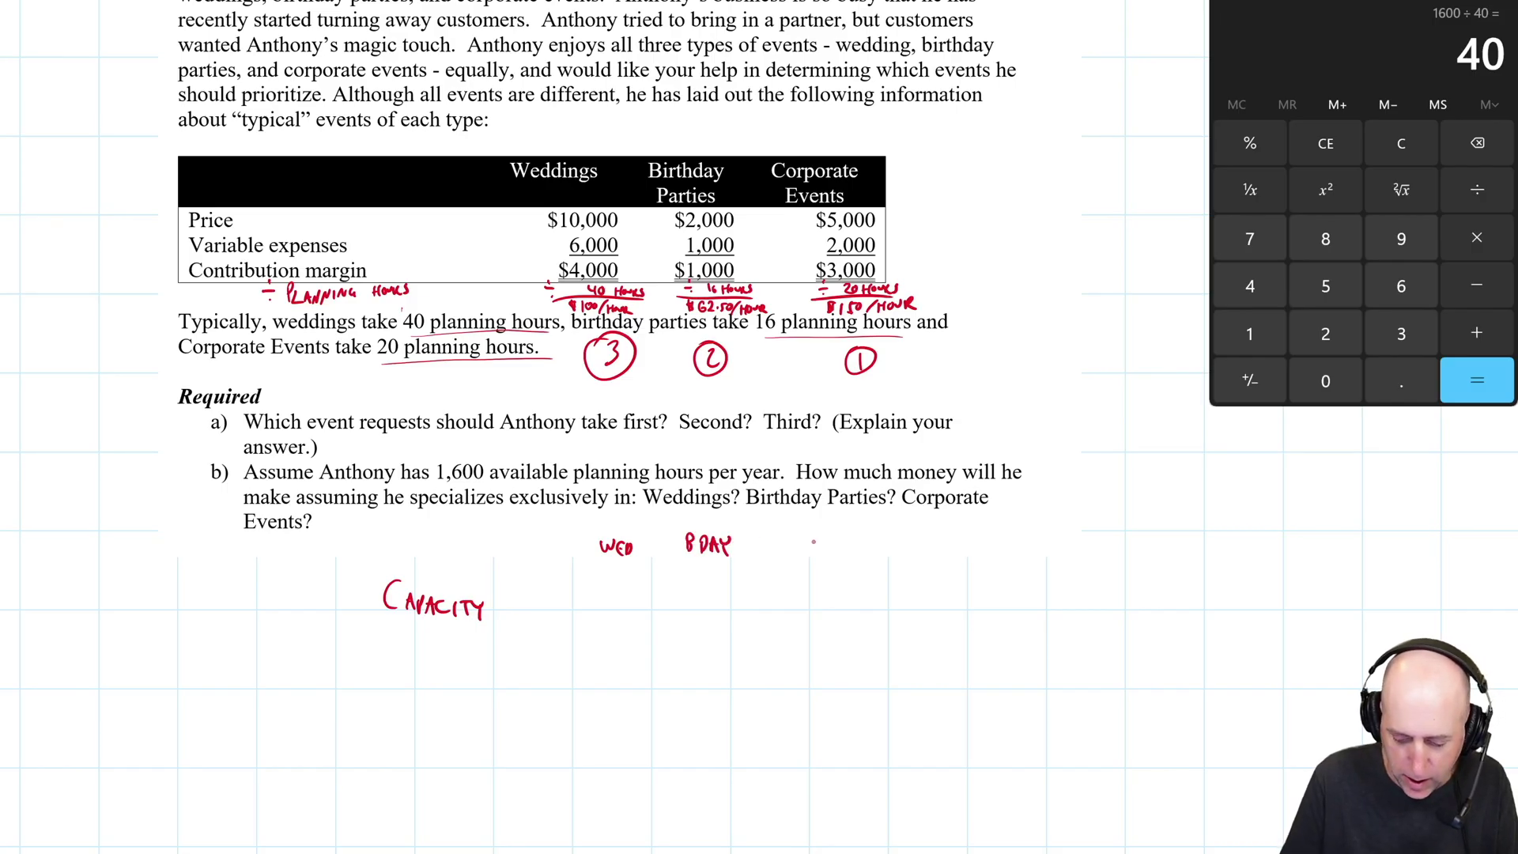
pyautogui.moveTo(819, 535); pyautogui.dragTo(806, 554)
pyautogui.moveTo(813, 544); pyautogui.dragTo(827, 548)
pyautogui.moveTo(824, 552); pyautogui.dragTo(834, 544)
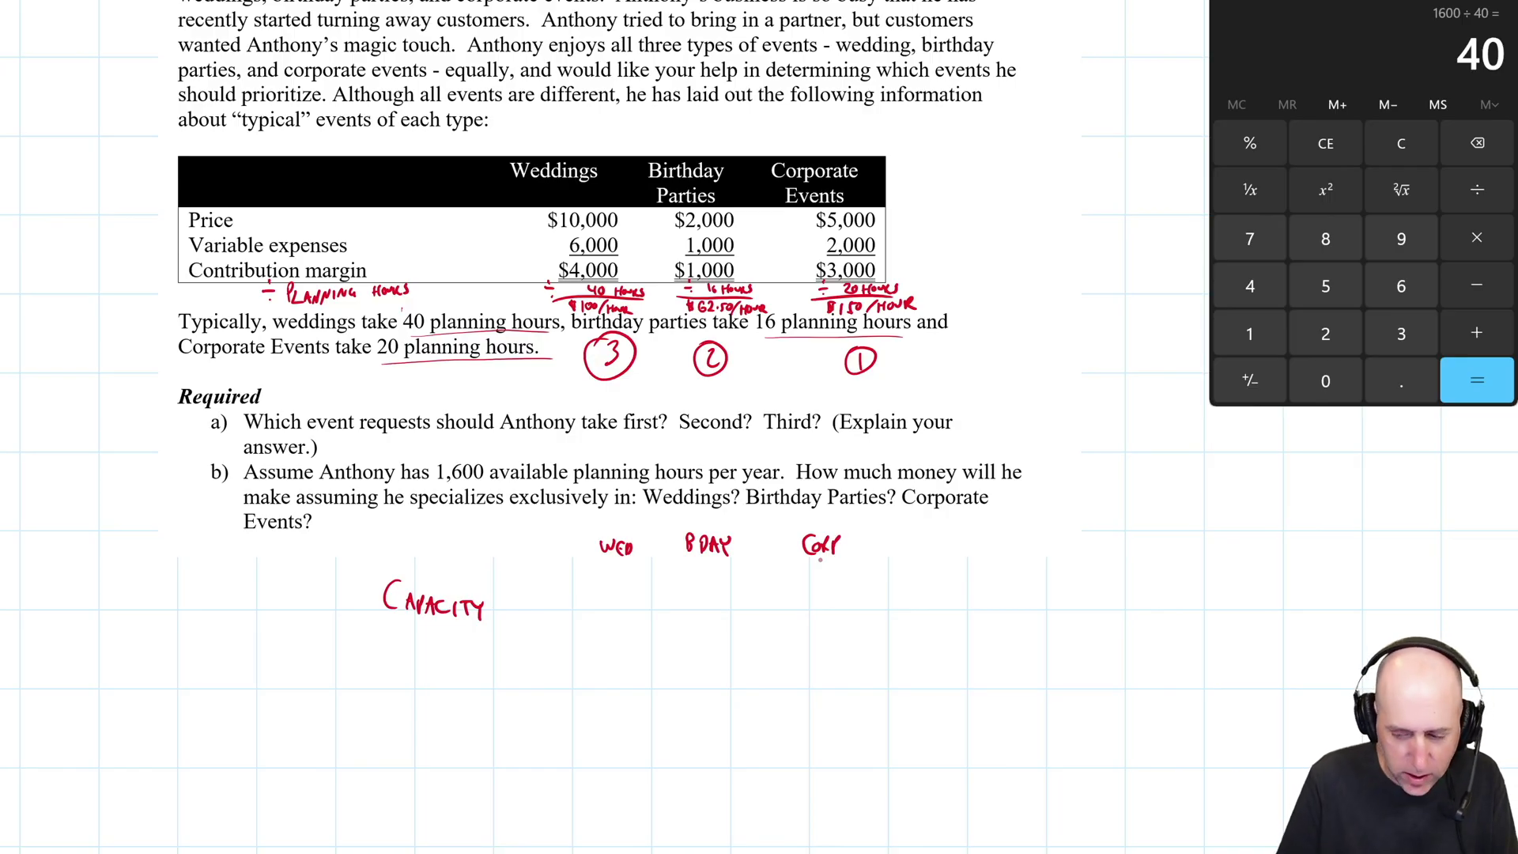
# Step: Enter capacities 40, 100 and 80, underline the 1,600 hours, and begin the CM/EVENT label
pyautogui.moveTo(594, 593); pyautogui.dragTo(602, 606)
pyautogui.moveTo(599, 591); pyautogui.dragTo(601, 615)
pyautogui.moveTo(615, 595); pyautogui.dragTo(614, 608)
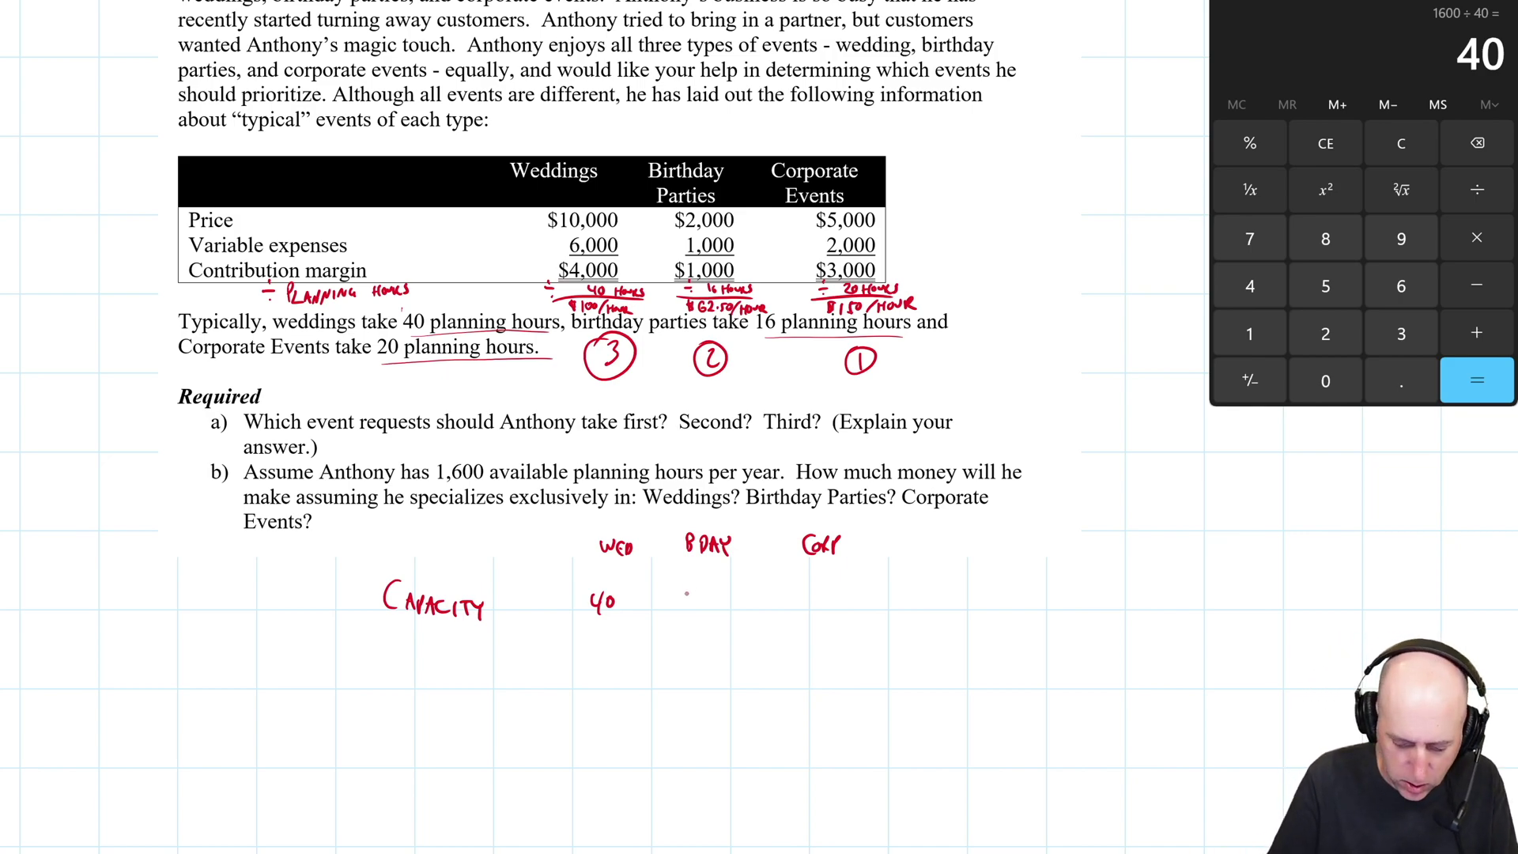
pyautogui.moveTo(687, 591); pyautogui.dragTo(687, 607)
pyautogui.moveTo(699, 592); pyautogui.dragTo(708, 593)
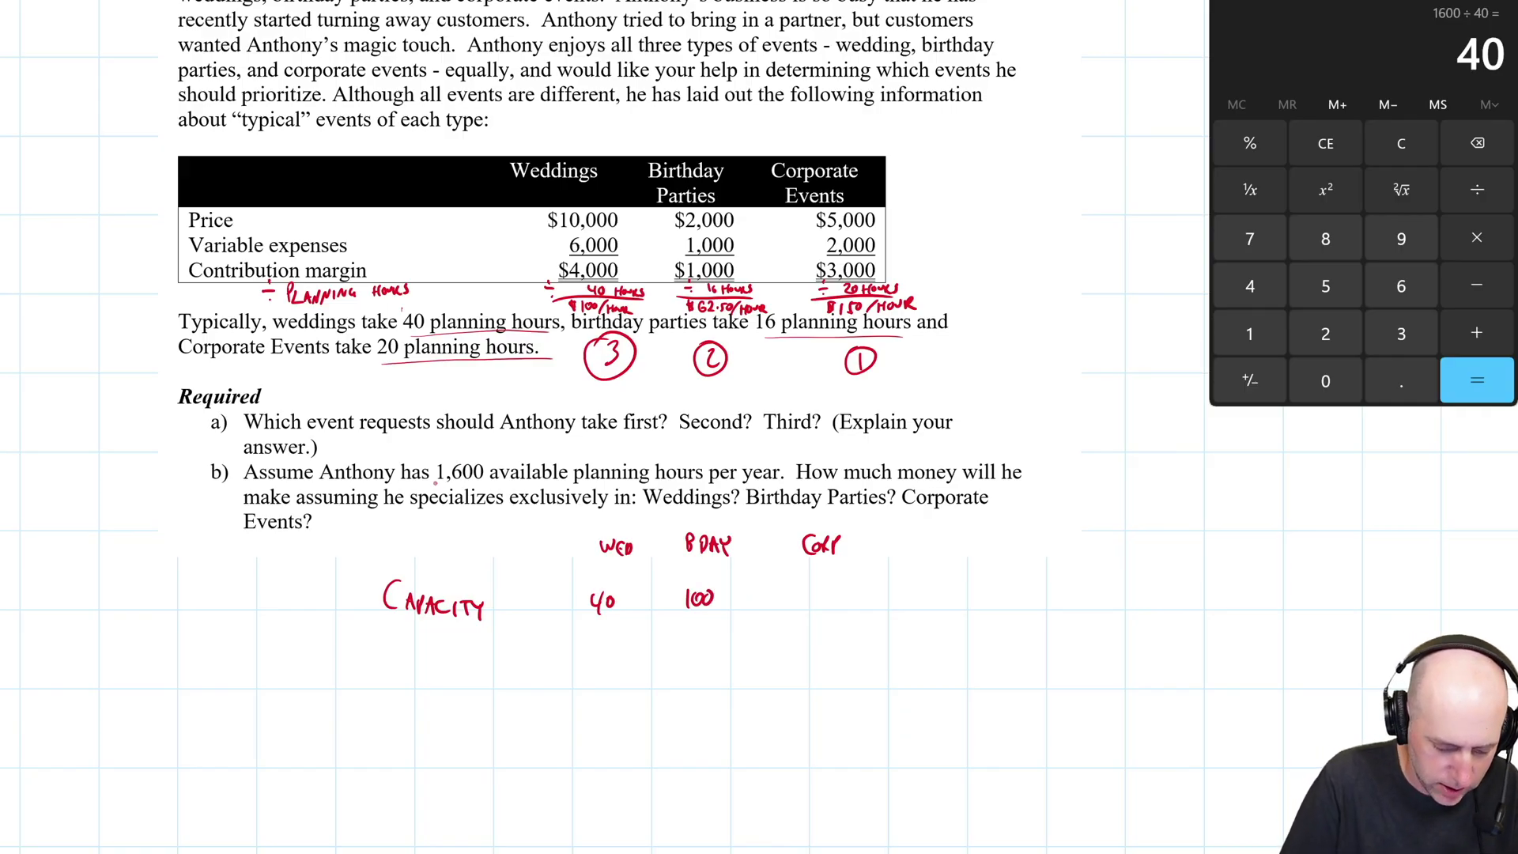
pyautogui.moveTo(434, 483); pyautogui.dragTo(491, 479)
pyautogui.moveTo(769, 365); pyautogui.dragTo(785, 343)
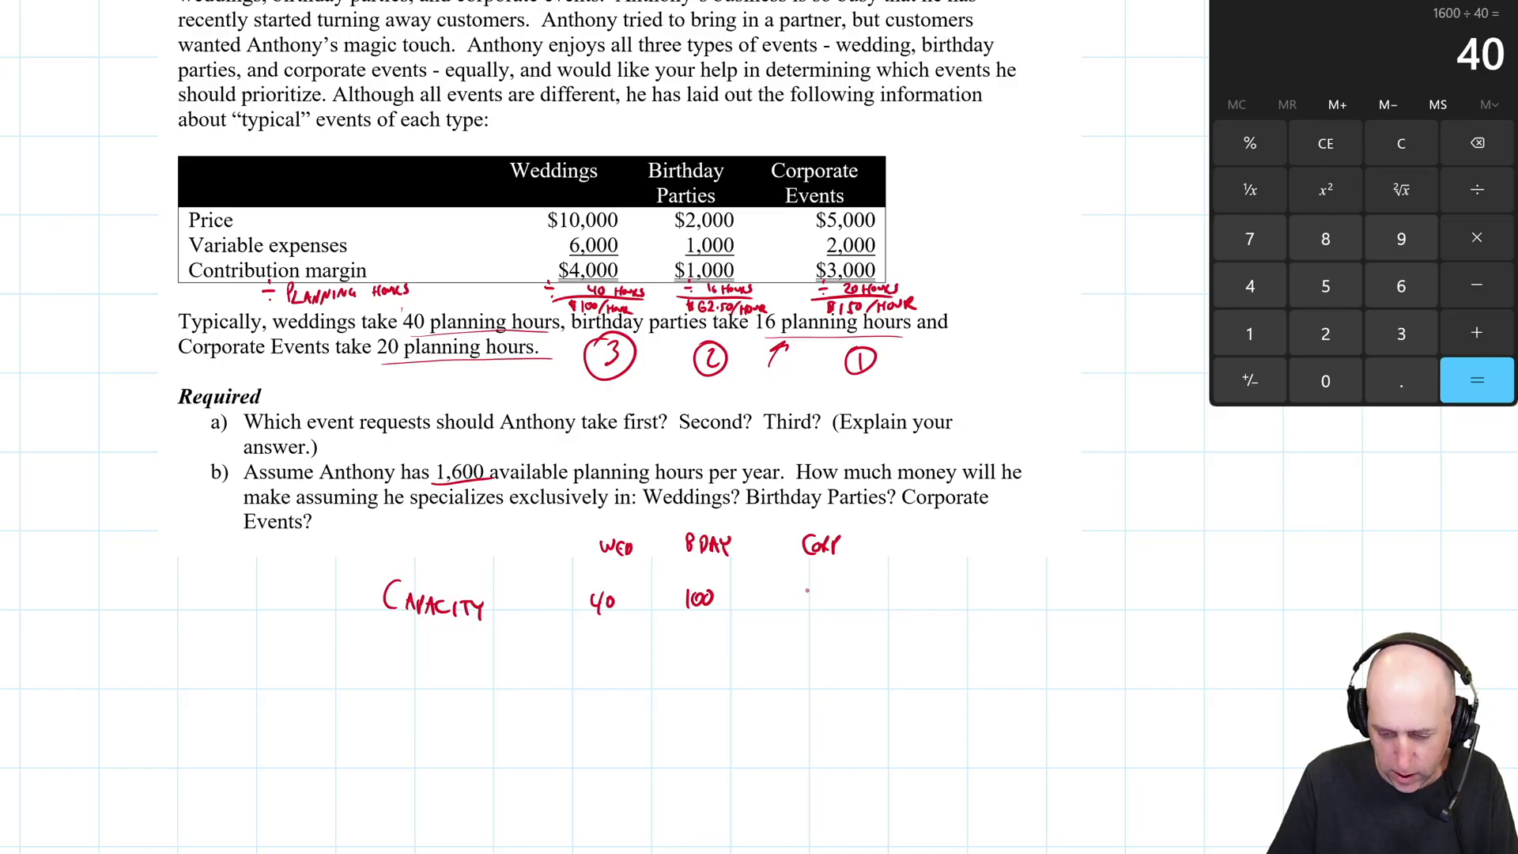
pyautogui.moveTo(807, 590); pyautogui.dragTo(828, 592)
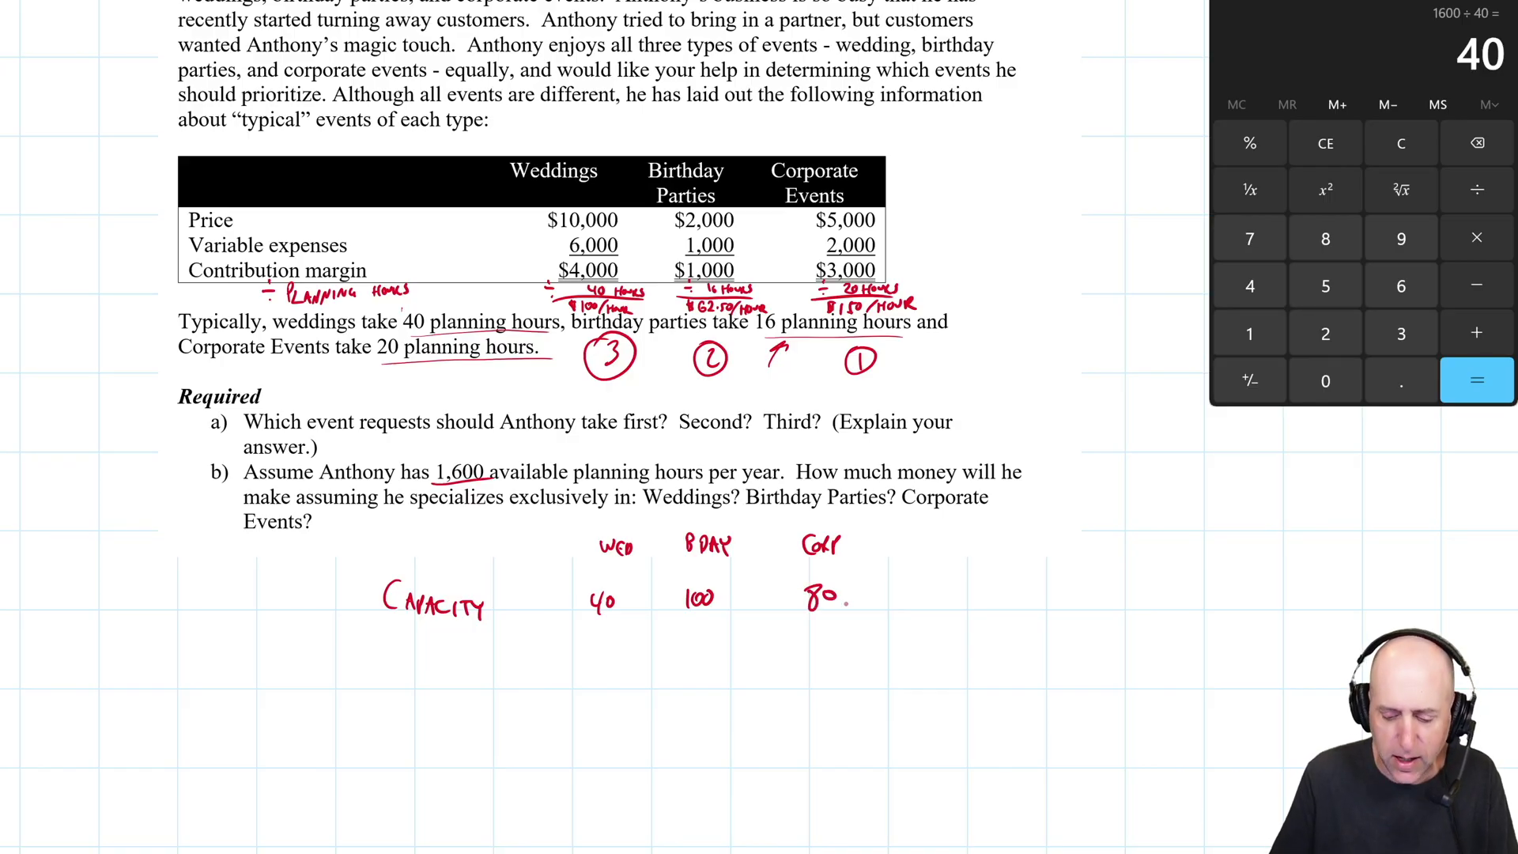
pyautogui.moveTo(400, 643)
pyautogui.mouseDown()
pyautogui.moveTo(402, 667)
pyautogui.moveTo(424, 675)
pyautogui.moveTo(491, 664)
pyautogui.mouseUp()
# Step: Complete the CM/EVENT row with ×4000, ×1000 and ×3000 multipliers, underlined
pyautogui.moveTo(483, 651); pyautogui.dragTo(497, 648)
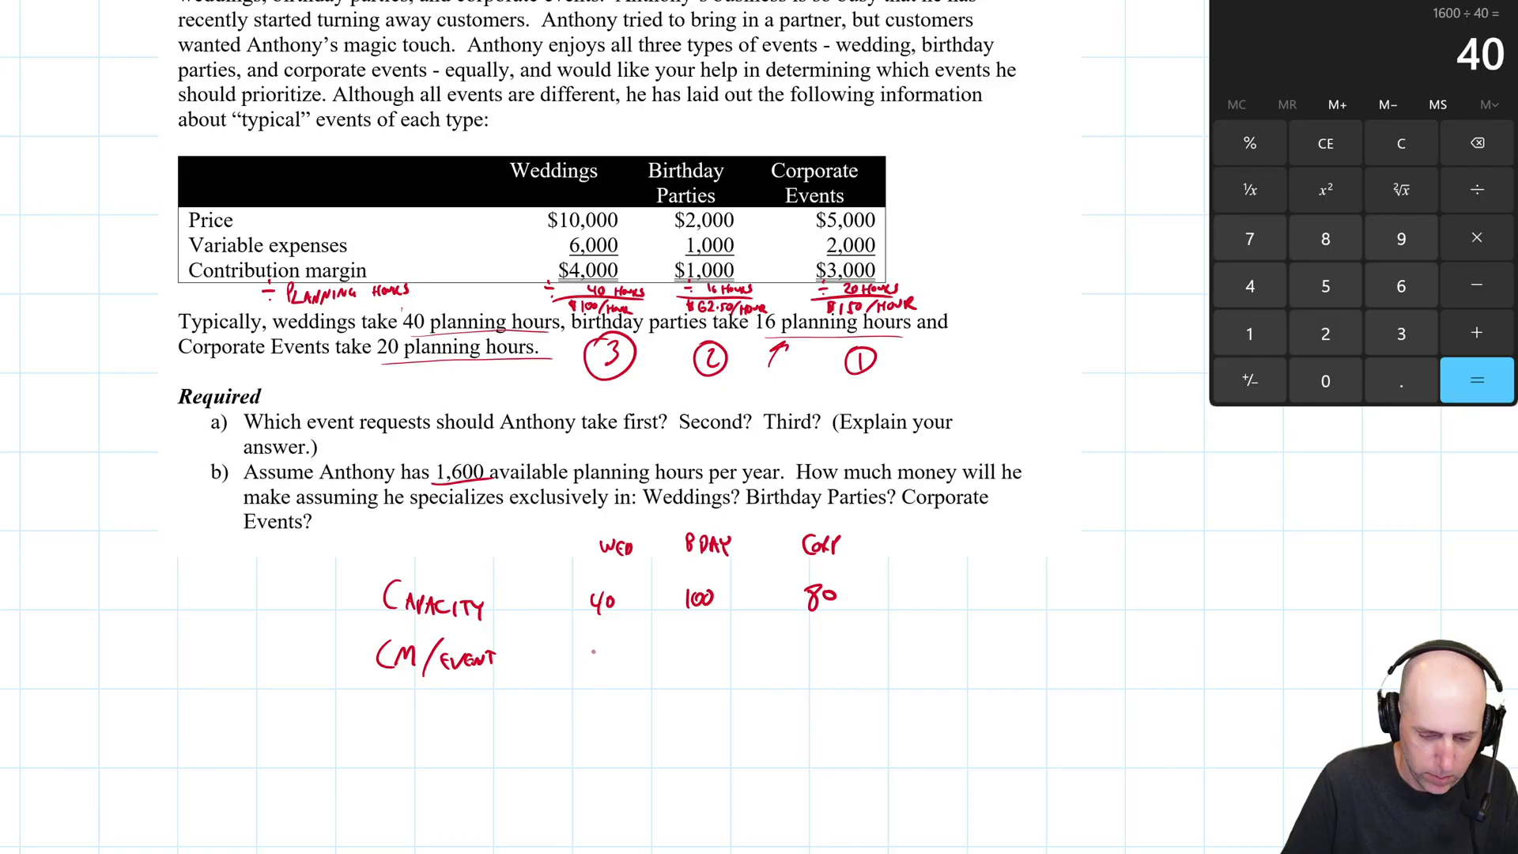
pyautogui.moveTo(582, 648)
pyautogui.mouseDown()
pyautogui.moveTo(624, 656)
pyautogui.moveTo(579, 664)
pyautogui.mouseUp()
pyautogui.moveTo(578, 648); pyautogui.dragTo(562, 665)
pyautogui.moveTo(666, 648); pyautogui.dragTo(690, 660)
pyautogui.moveTo(699, 645); pyautogui.dragTo(709, 654)
pyautogui.moveTo(712, 643)
pyautogui.mouseDown()
pyautogui.moveTo(806, 656)
pyautogui.moveTo(792, 651)
pyautogui.mouseUp()
pyautogui.moveTo(818, 633); pyautogui.dragTo(817, 653)
pyautogui.moveTo(830, 637); pyautogui.dragTo(849, 644)
pyautogui.moveTo(844, 637); pyautogui.dragTo(863, 637)
pyautogui.moveTo(787, 666); pyautogui.dragTo(887, 658)
pyautogui.moveTo(664, 674); pyautogui.dragTo(739, 668)
pyautogui.moveTo(546, 678); pyautogui.dragTo(637, 677)
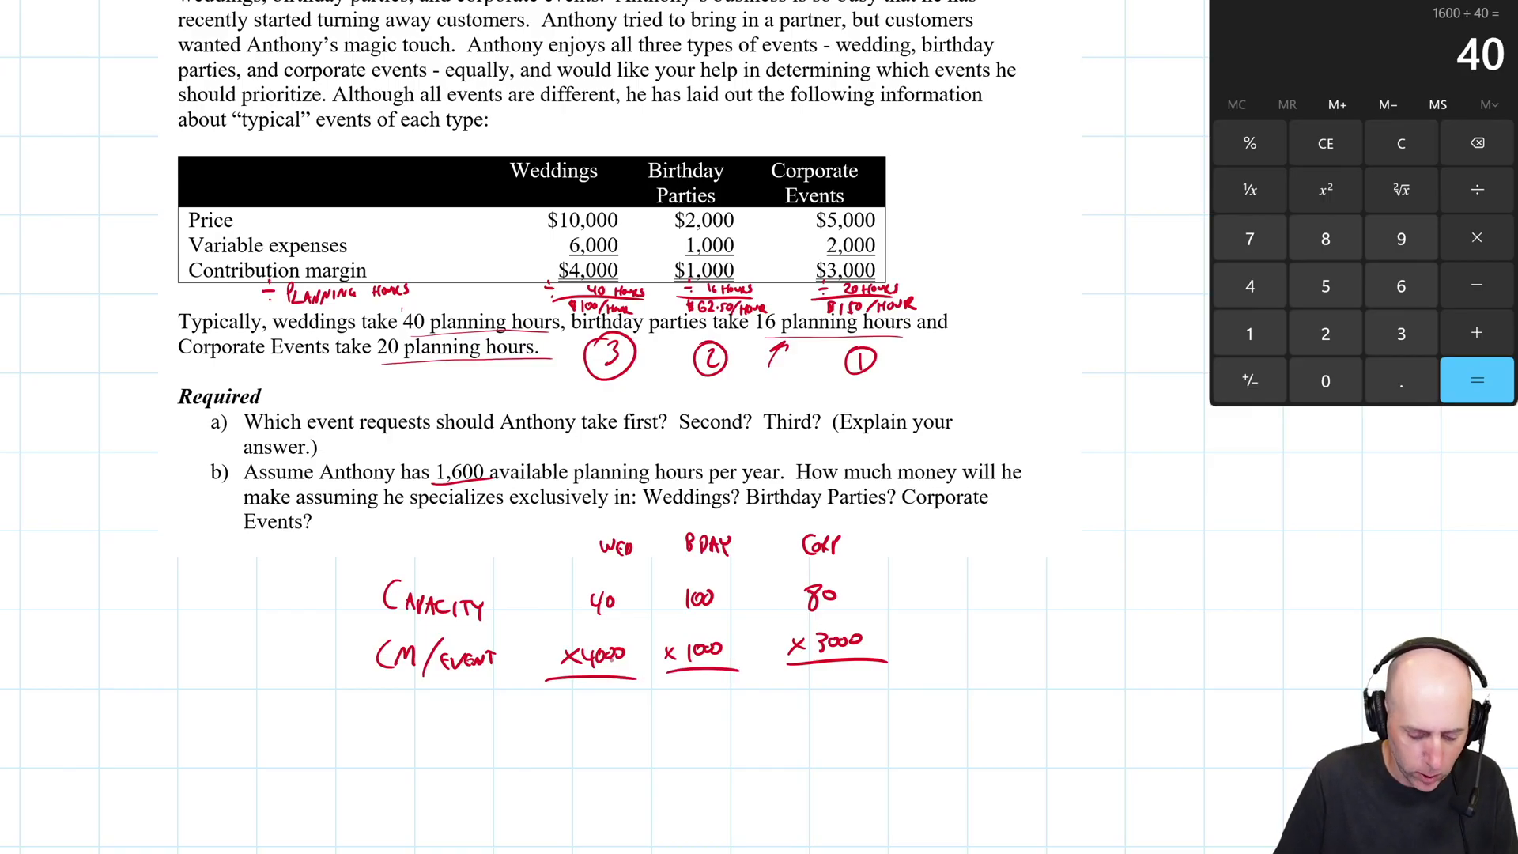
# Step: Write a CM row of 160,000, 100,000 and 240,000, double-underline it, and box 1,600
pyautogui.moveTo(571, 702)
pyautogui.mouseDown()
pyautogui.moveTo(567, 729)
pyautogui.moveTo(599, 705)
pyautogui.moveTo(602, 732)
pyautogui.moveTo(617, 705)
pyautogui.mouseUp()
pyautogui.moveTo(623, 703); pyautogui.dragTo(633, 705)
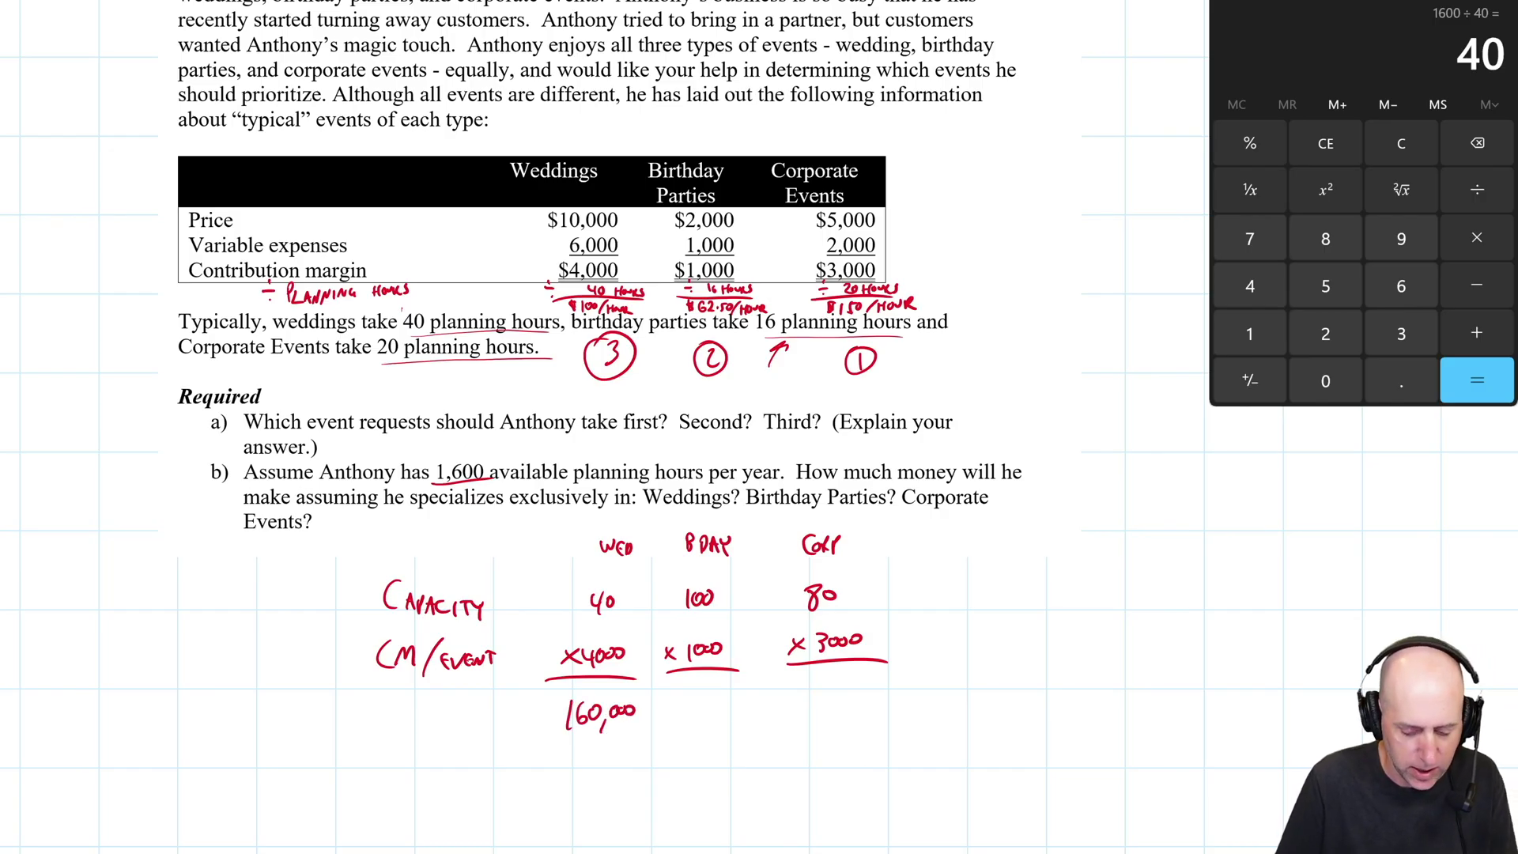
pyautogui.moveTo(410, 710); pyautogui.dragTo(409, 728)
pyautogui.moveTo(414, 728)
pyautogui.mouseDown()
pyautogui.moveTo(425, 716)
pyautogui.moveTo(444, 725)
pyautogui.mouseUp()
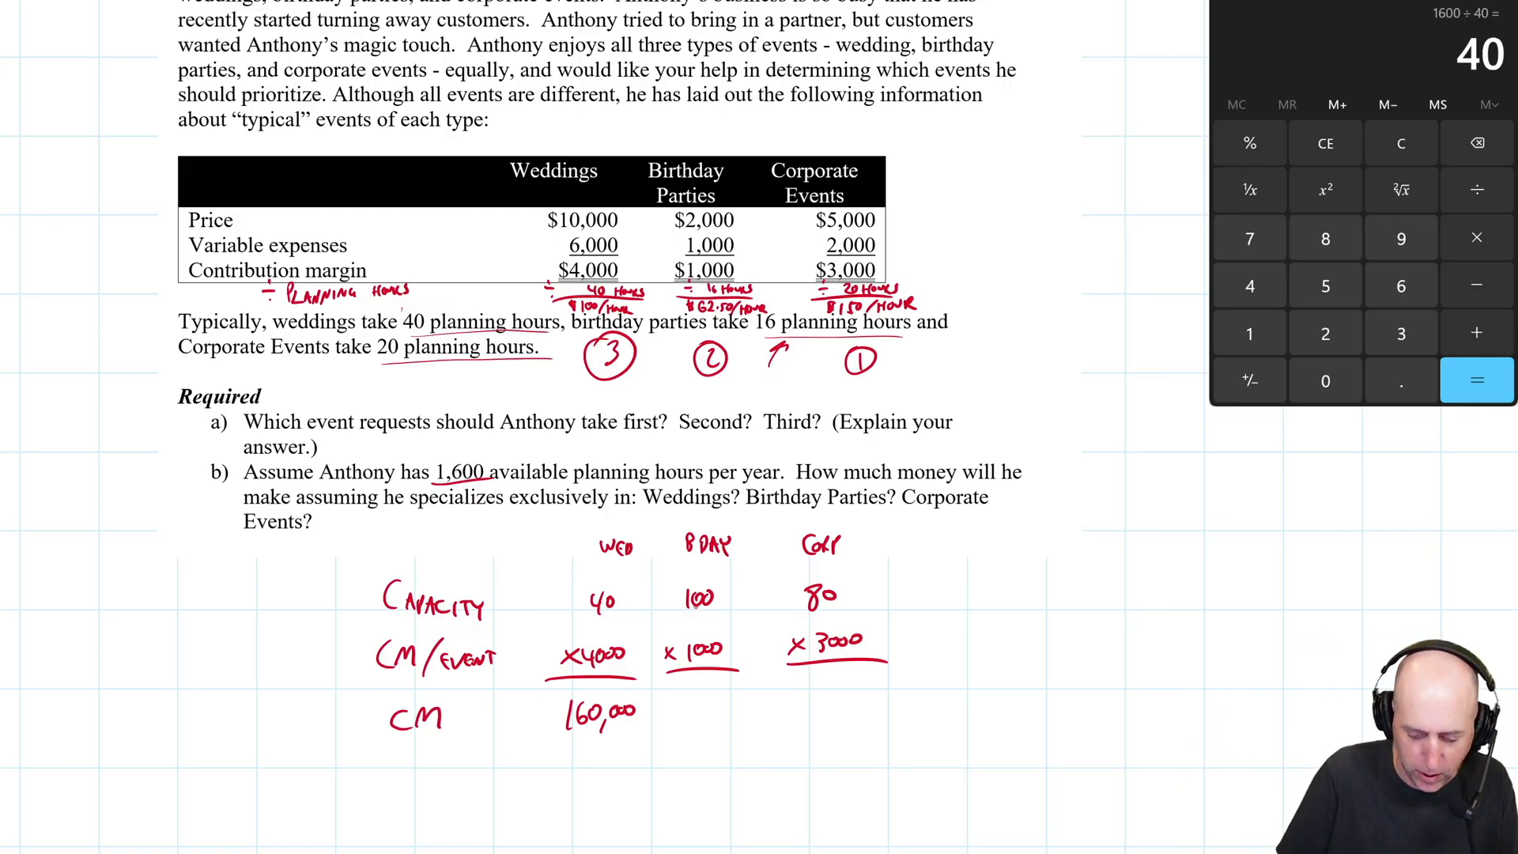
pyautogui.moveTo(684, 703)
pyautogui.mouseDown()
pyautogui.moveTo(712, 721)
pyautogui.moveTo(881, 702)
pyautogui.mouseUp()
pyautogui.moveTo(796, 724); pyautogui.dragTo(898, 720)
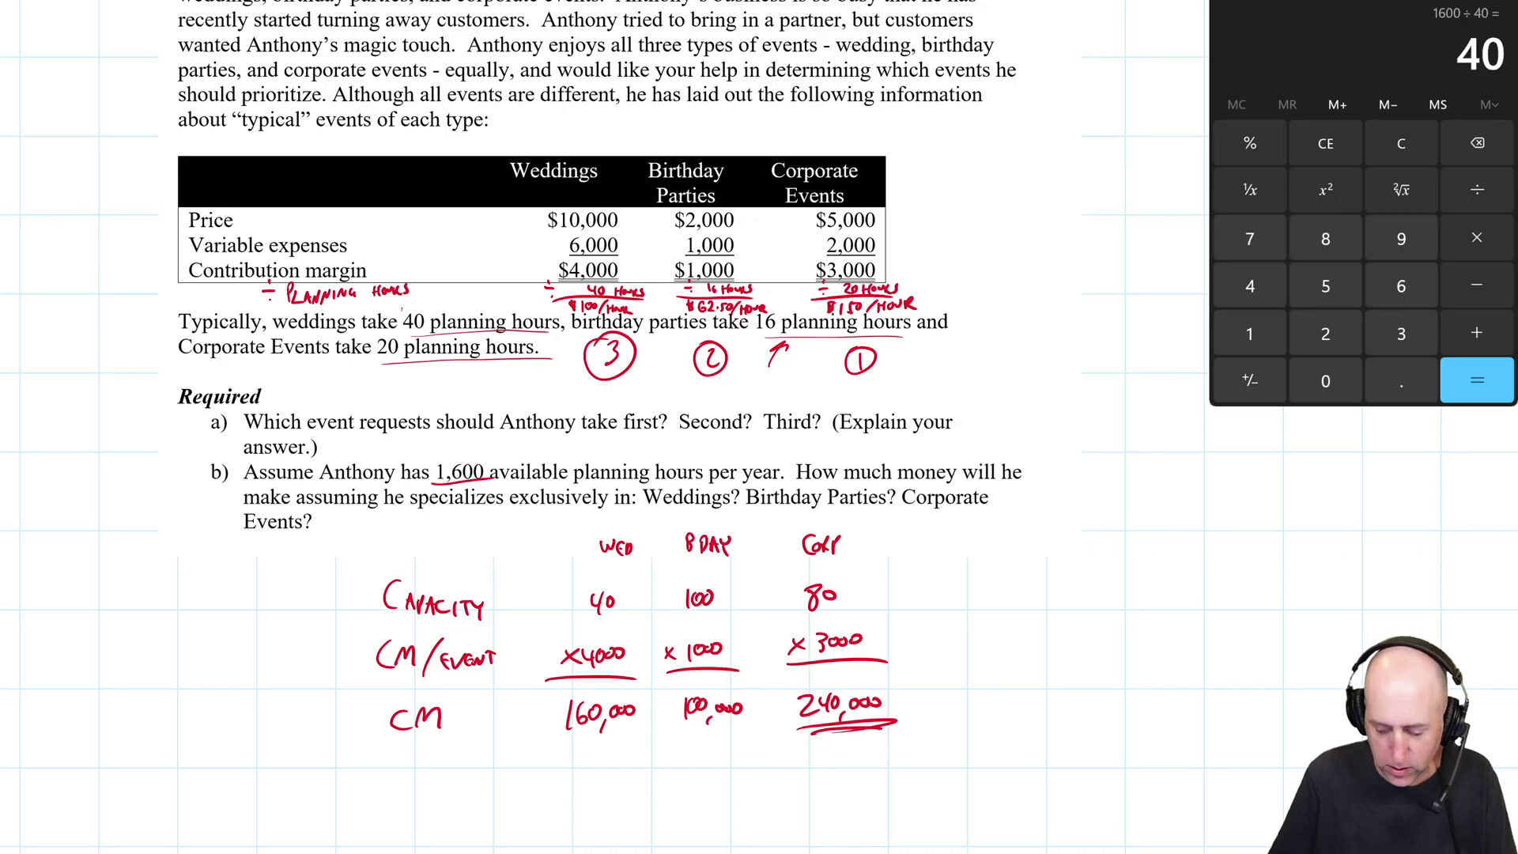
pyautogui.moveTo(674, 735); pyautogui.dragTo(747, 737)
pyautogui.moveTo(549, 740); pyautogui.dragTo(633, 735)
pyautogui.moveTo(546, 754); pyautogui.dragTo(657, 745)
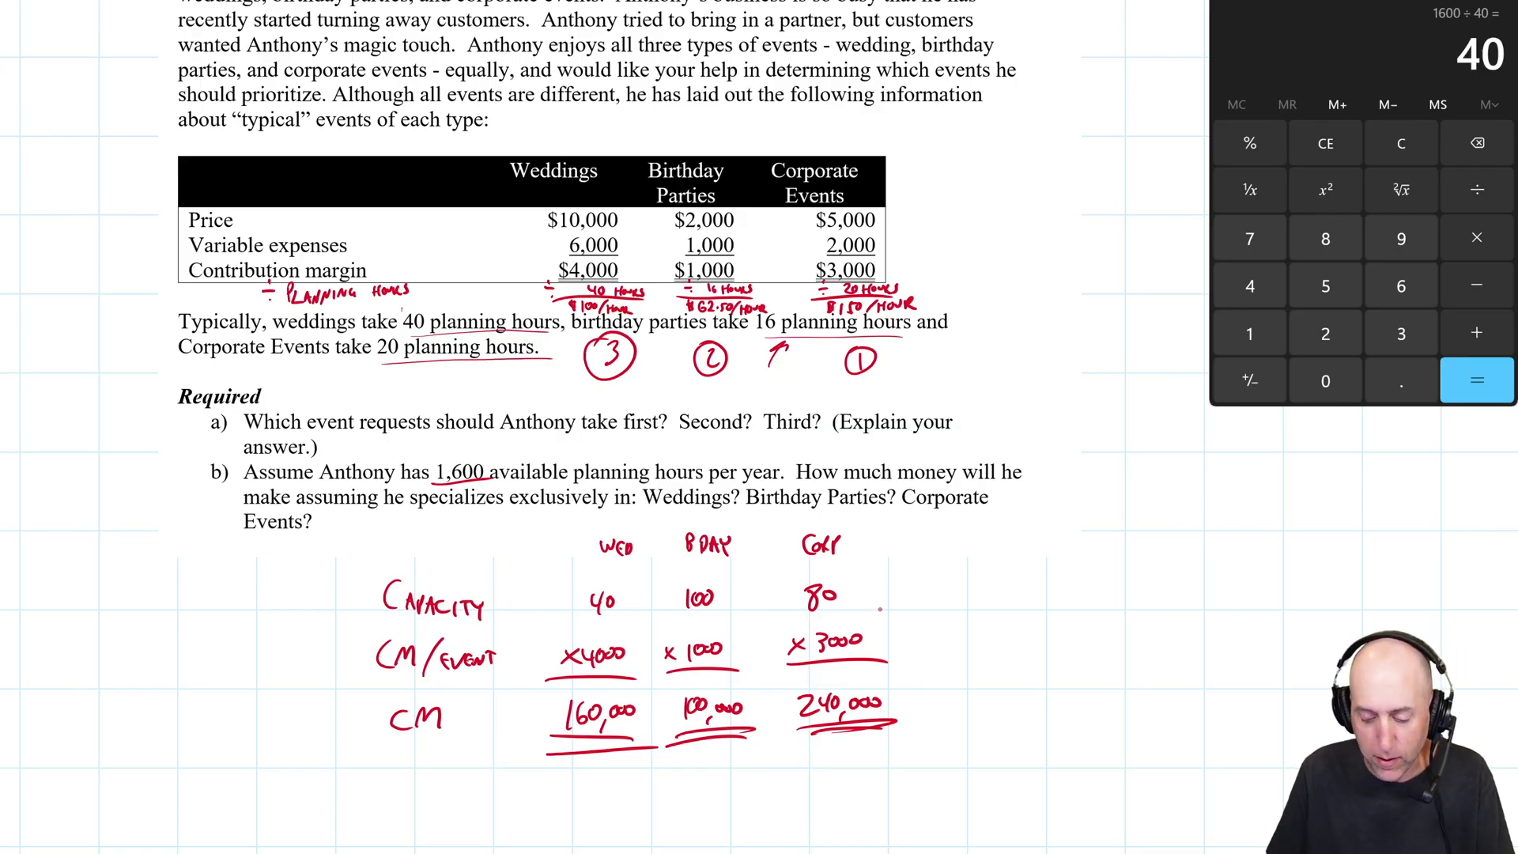
pyautogui.moveTo(433, 453); pyautogui.dragTo(433, 491)
pyautogui.moveTo(431, 452); pyautogui.dragTo(492, 479)
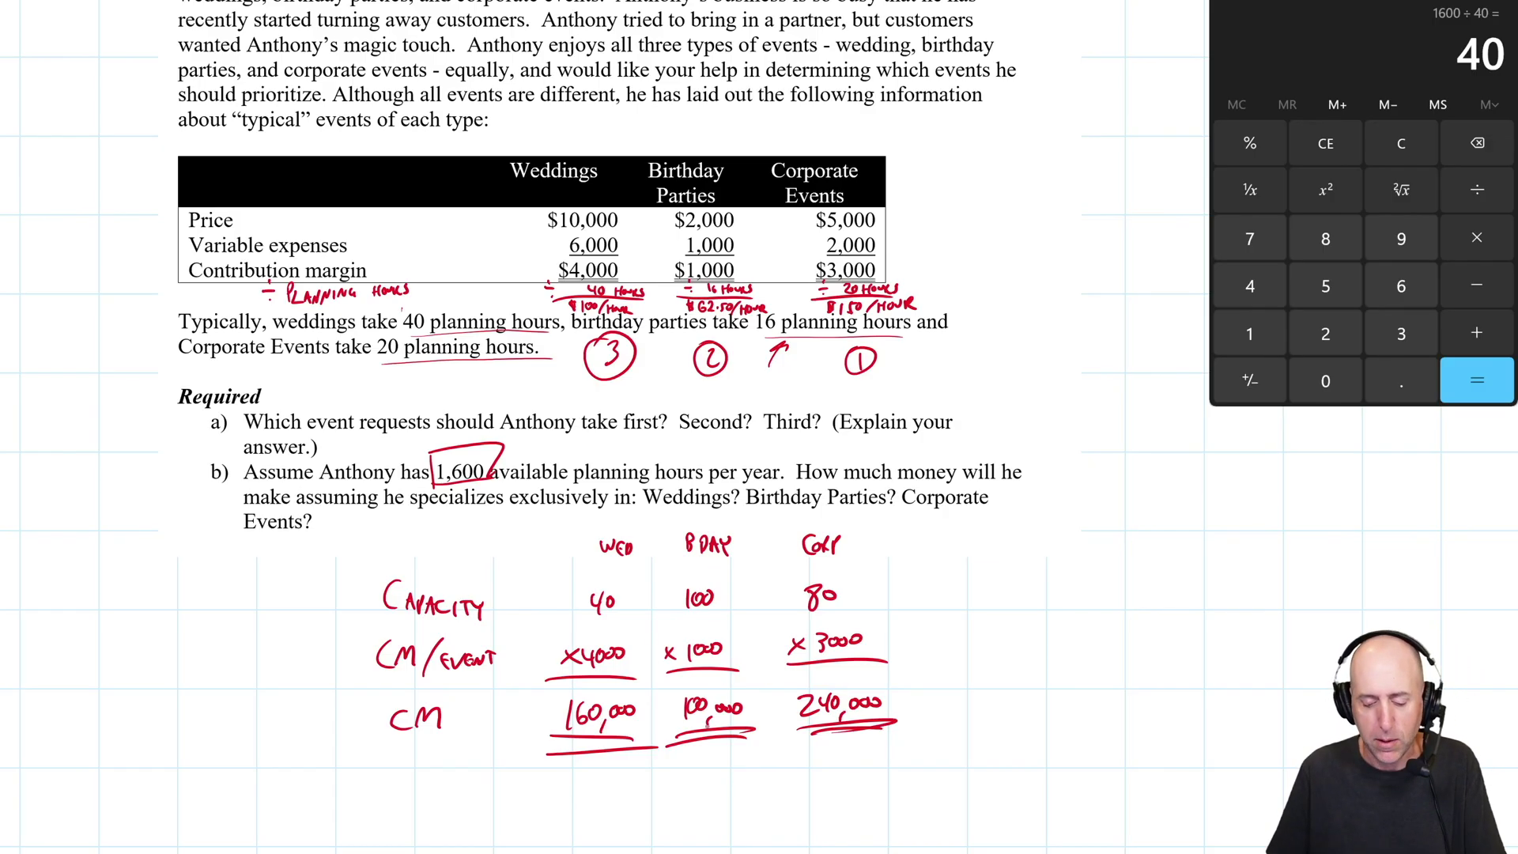
# Step: Draw an upward arrow beneath the 240,000 corporate-events total to mark it as the best
pyautogui.moveTo(842, 761); pyautogui.dragTo(835, 793)
pyautogui.moveTo(823, 765); pyautogui.dragTo(849, 767)
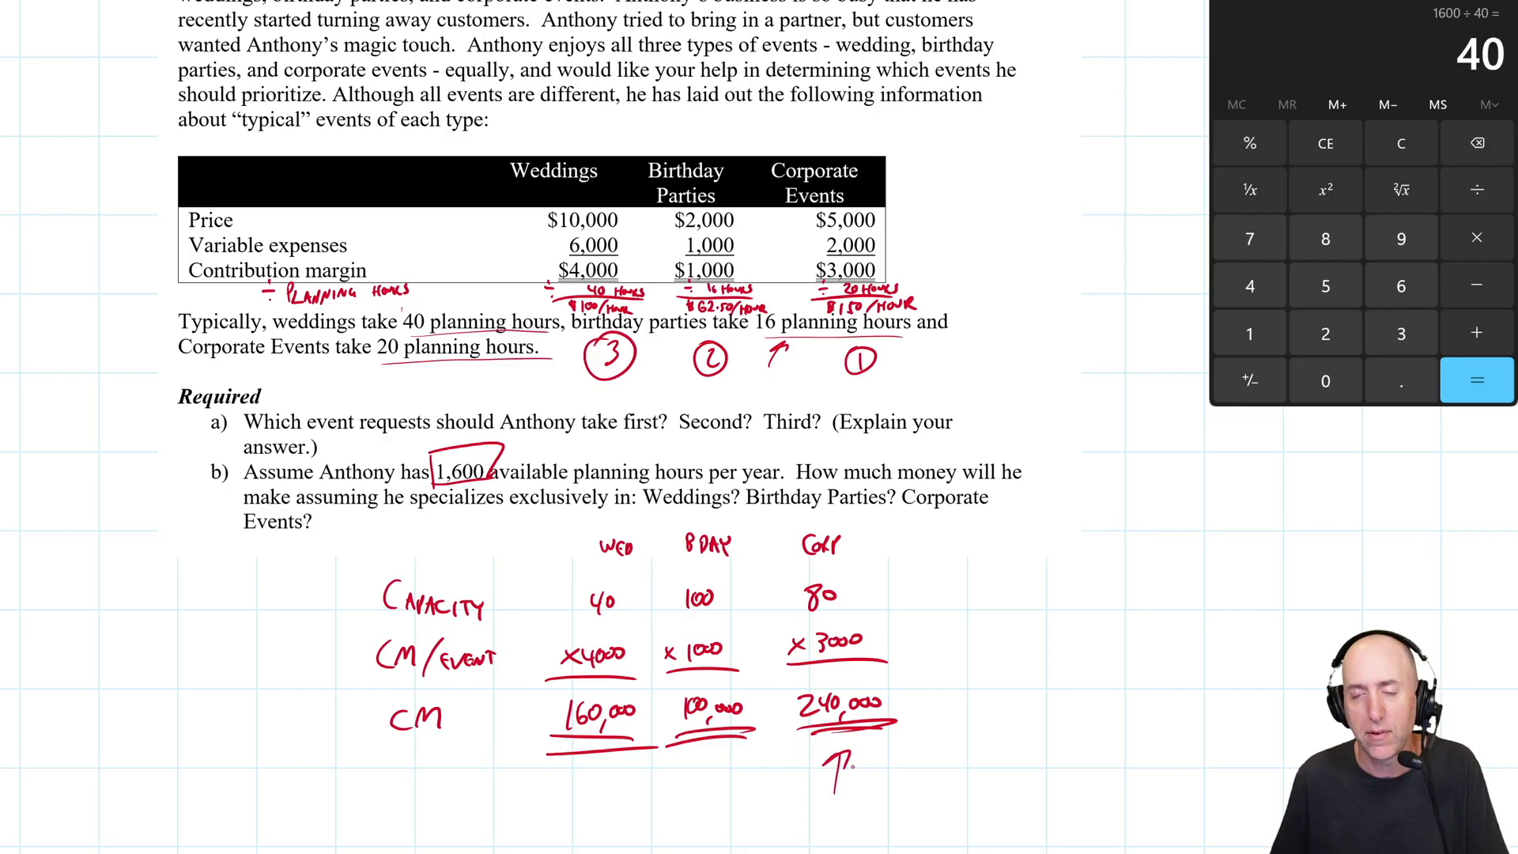